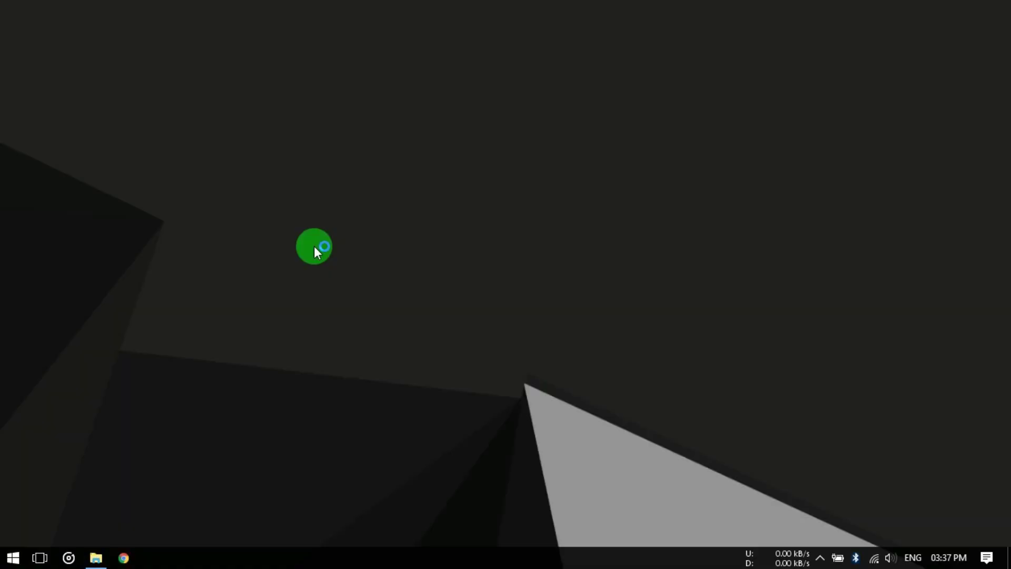
# Download the Windows Plex Media Server installer from plex.tv downloads and start it in IDM.
pyautogui.write('plex.tv/downloads/')
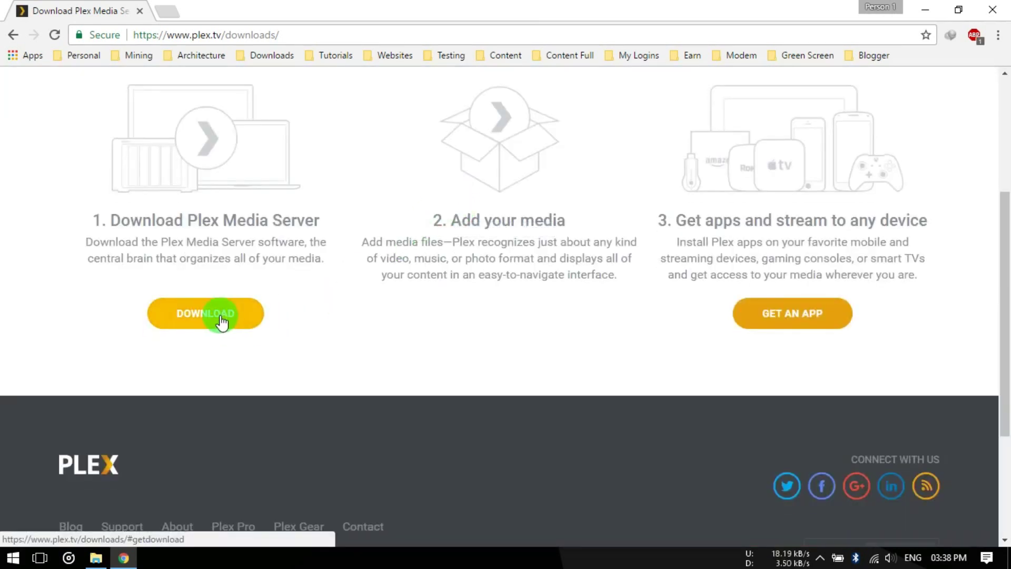
pyautogui.click(220, 315)
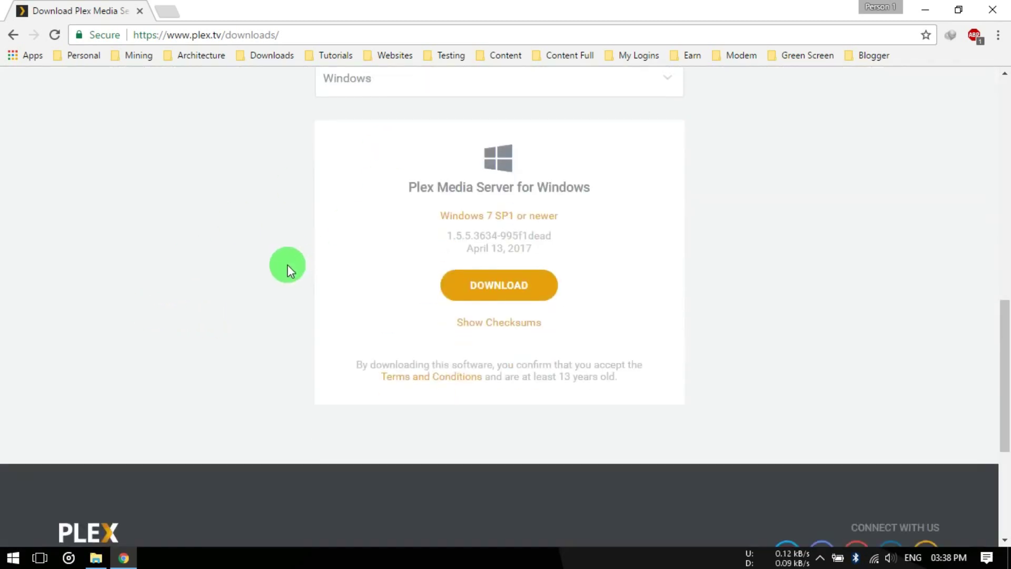
pyautogui.scroll(1, 419, 186)
pyautogui.click(426, 156)
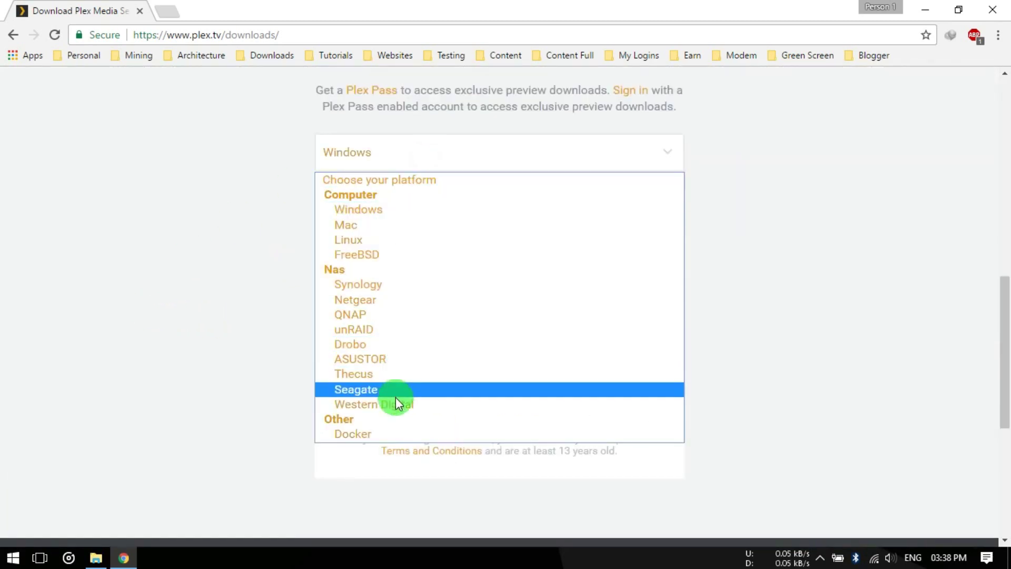
pyautogui.click(371, 209)
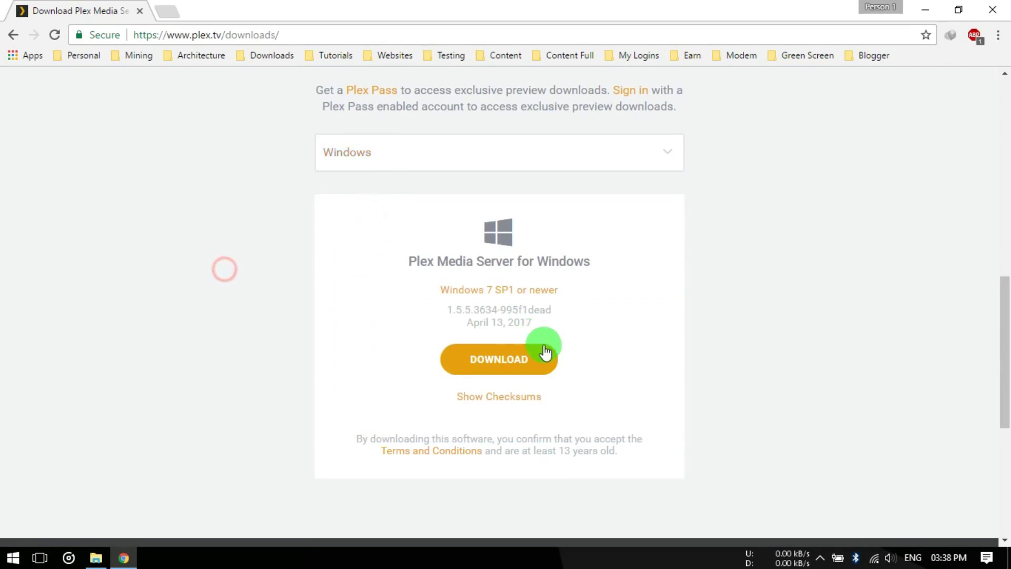
pyautogui.click(526, 356)
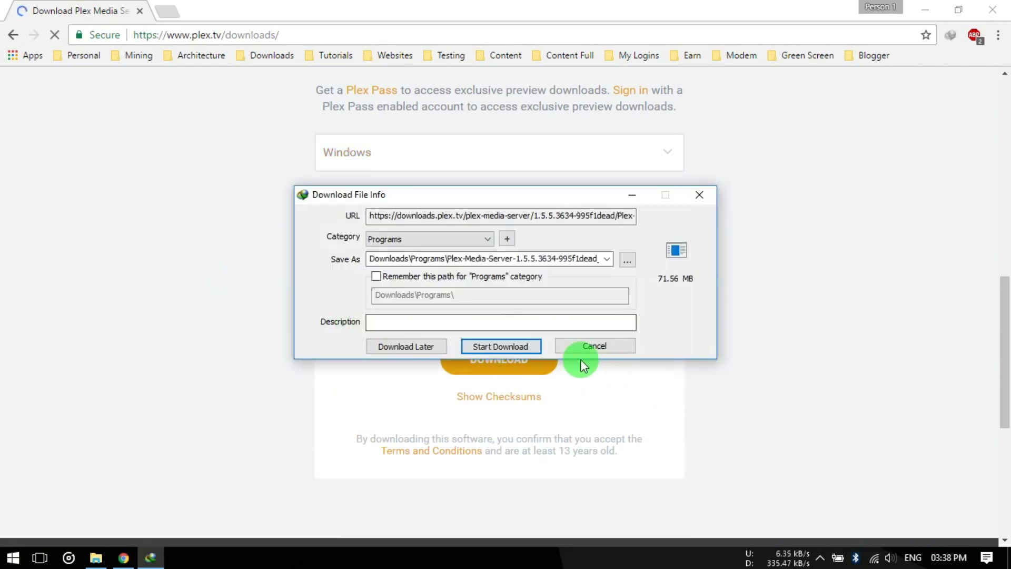
pyautogui.click(521, 345)
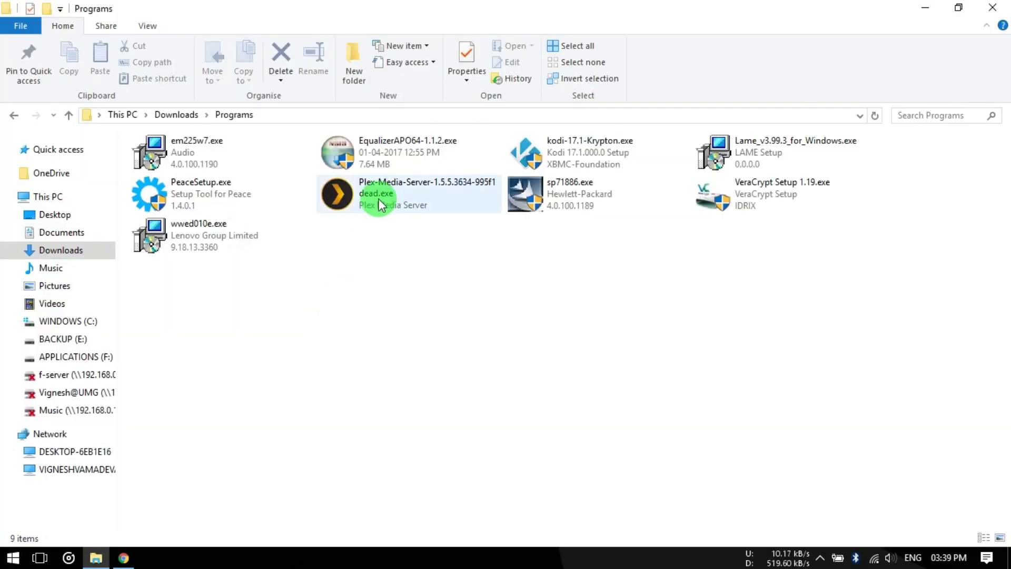
# Run the Plex-Media-Server installer from Downloads\Programs as administrator.
pyautogui.click(378, 198)
pyautogui.click(384, 314)
pyautogui.click(371, 192)
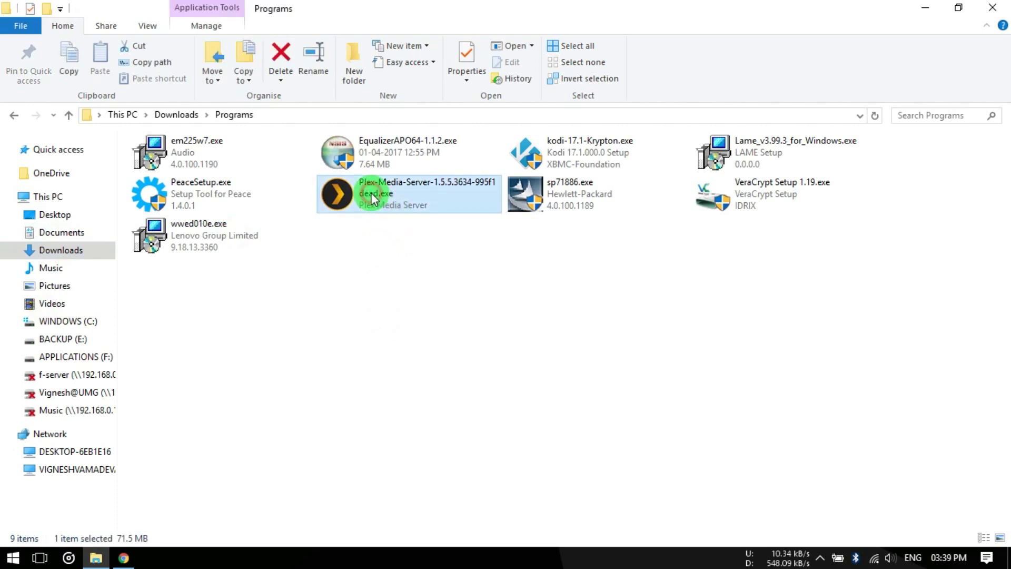
pyautogui.rightClick(371, 191)
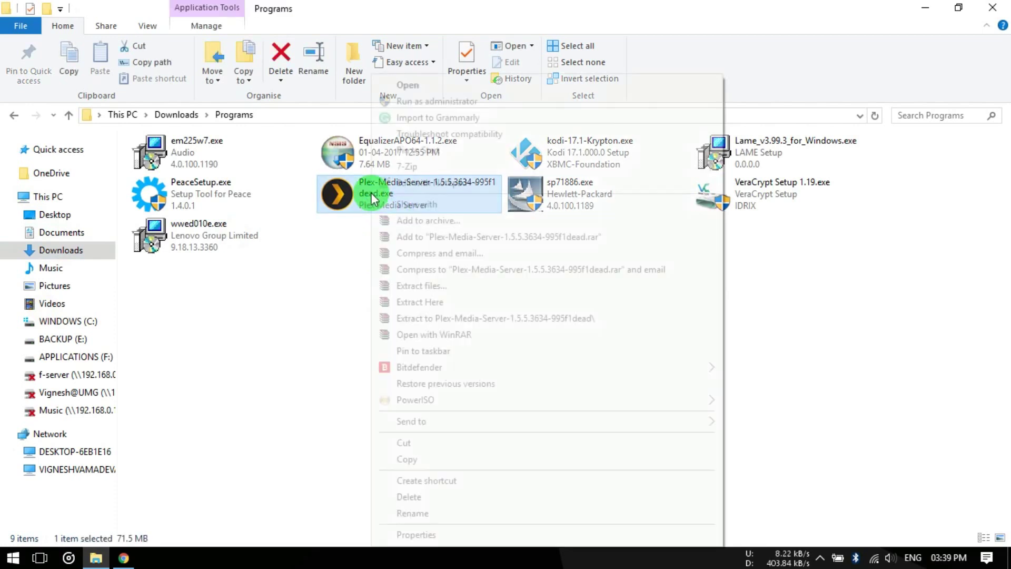
pyautogui.click(460, 103)
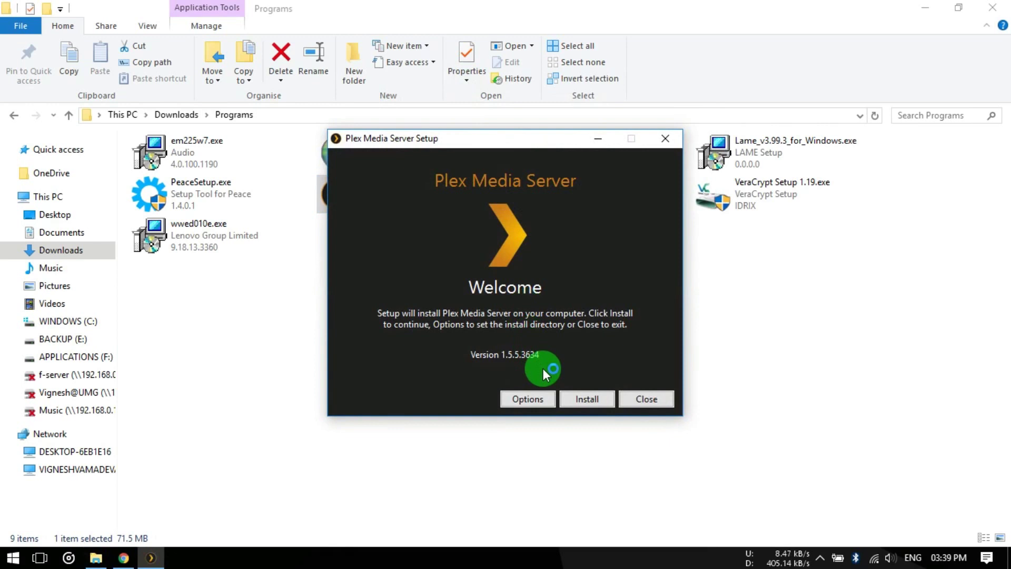
# Install and launch Plex Media Server, then minimize Chrome to watch the library update.
pyautogui.click(587, 399)
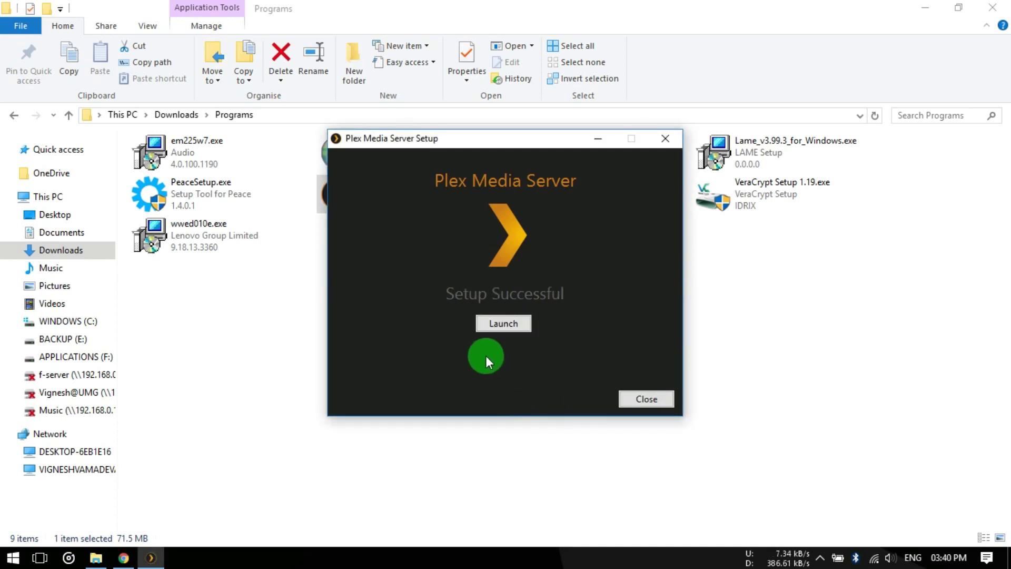
pyautogui.click(508, 323)
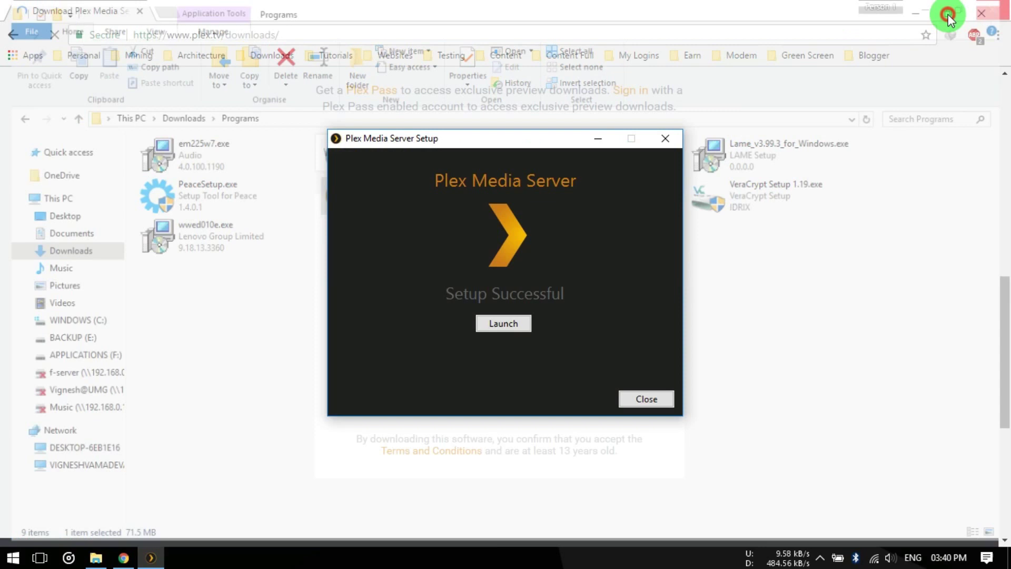
pyautogui.click(920, 13)
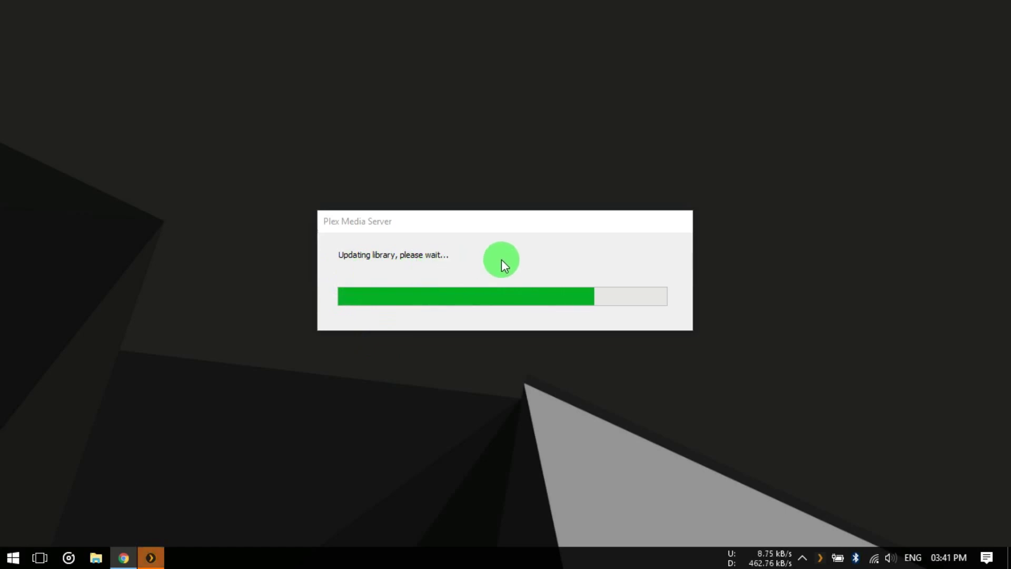
# Open the Plex web app at 127.0.0.1:32400 from the tray icon, closing the duplicate tab.
pyautogui.click(805, 557)
pyautogui.click(854, 532)
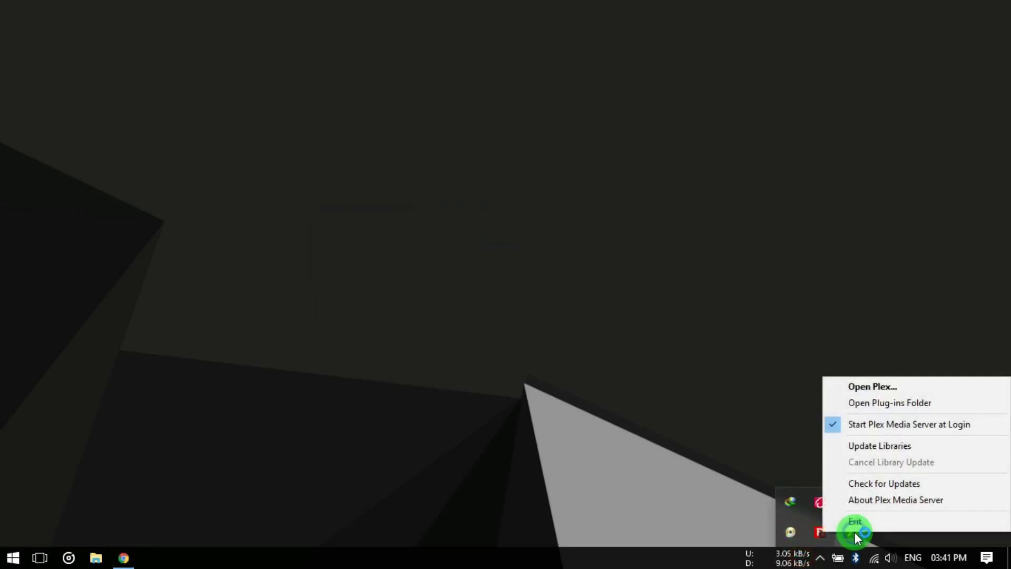
pyautogui.click(864, 384)
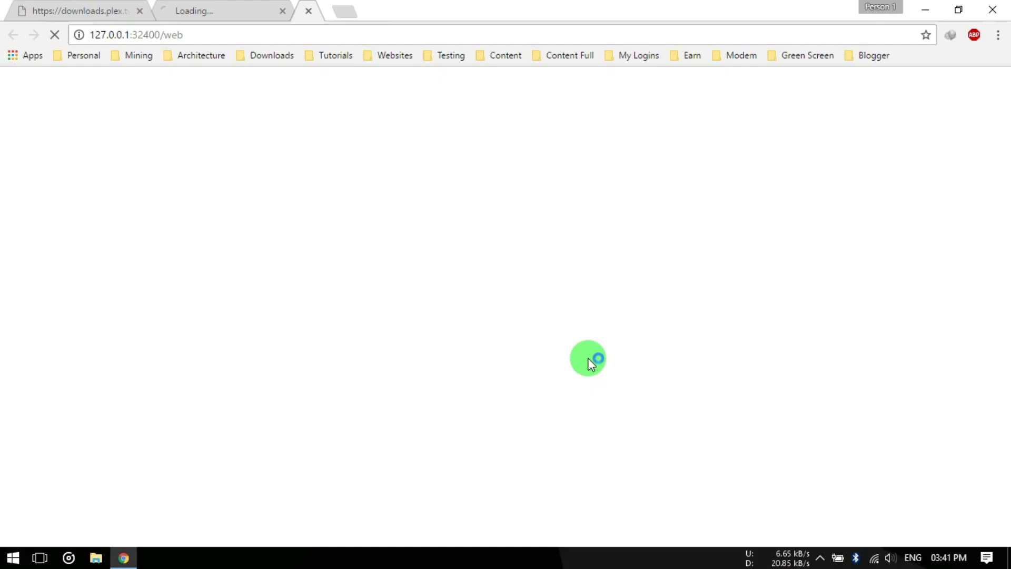
pyautogui.click(283, 11)
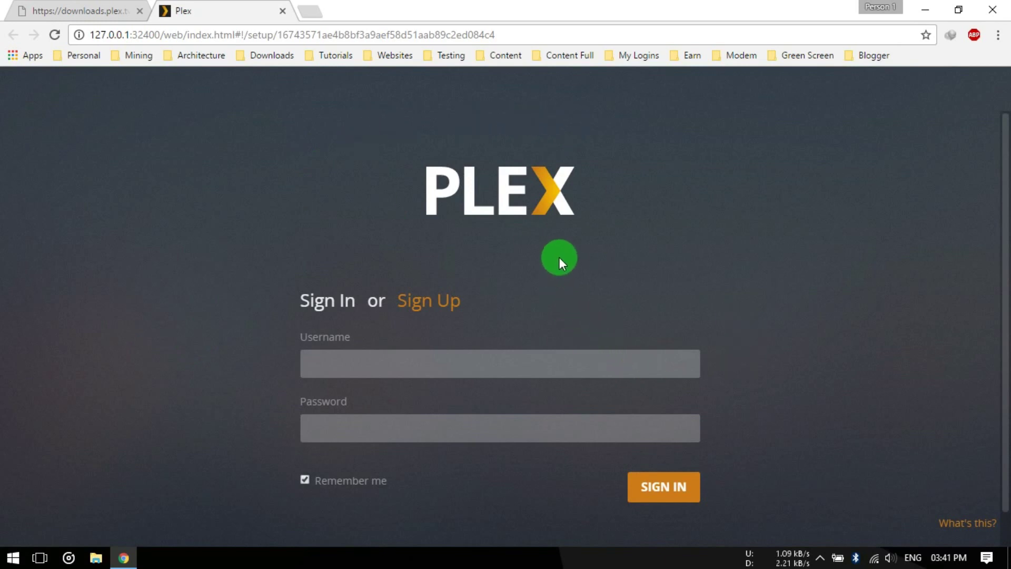
# Skip signing in to Plex and accept limited functionality.
pyautogui.scroll(-1, 613, 299)
pyautogui.click(452, 331)
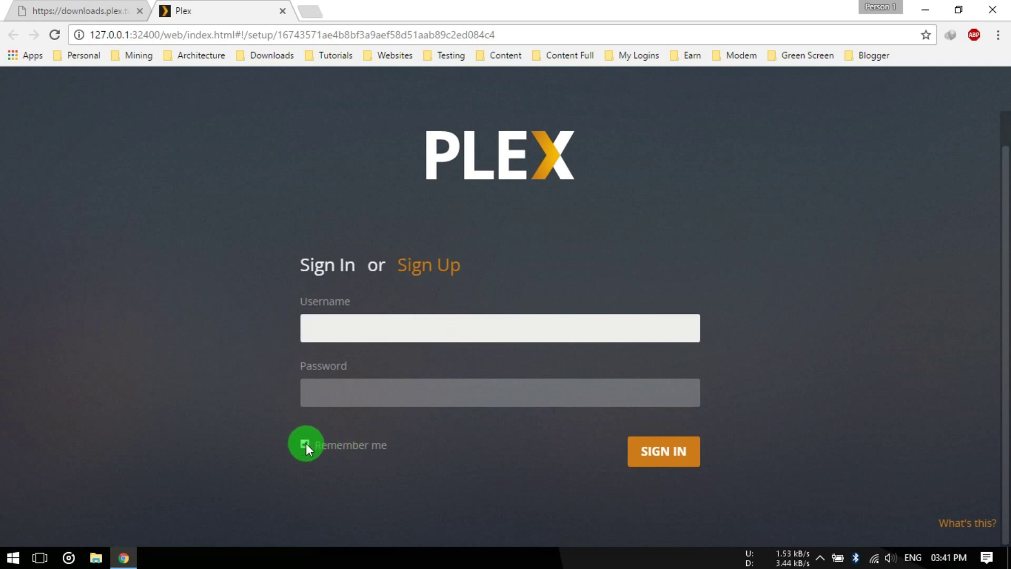
pyautogui.click(305, 444)
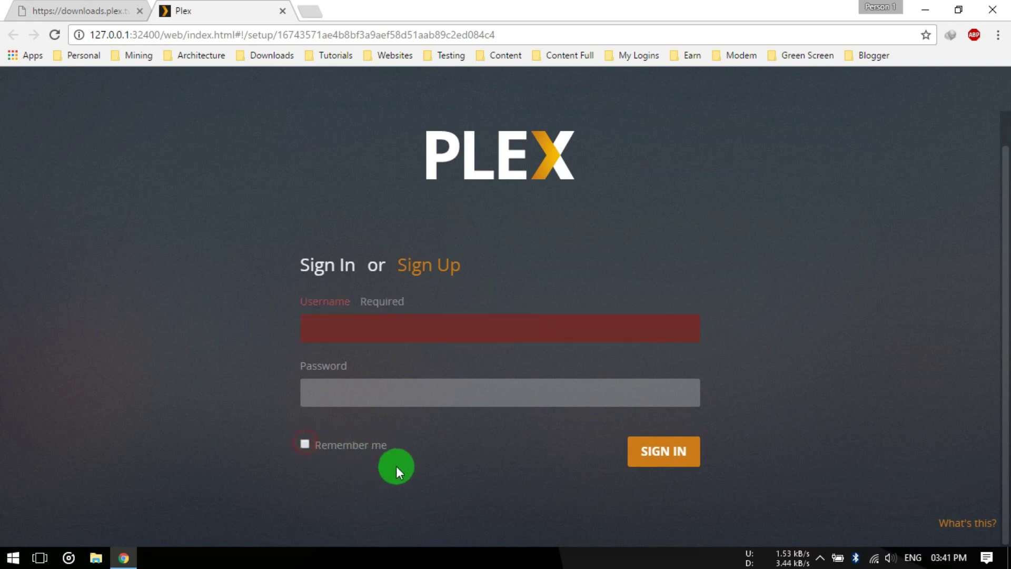
pyautogui.click(954, 529)
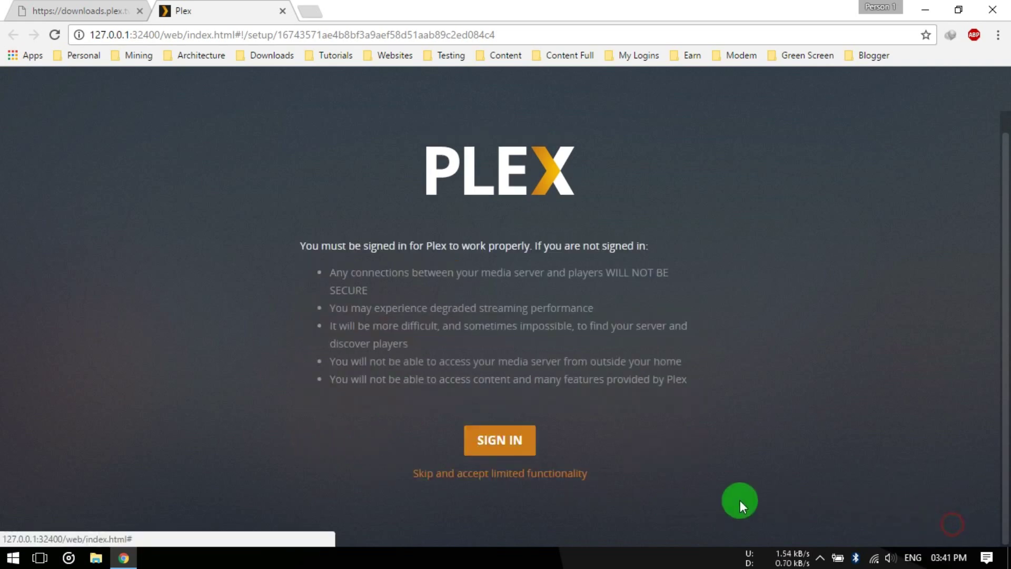
pyautogui.click(541, 477)
# Acknowledge the Plex introduction and dismiss the unclaimed-server notice.
pyautogui.scroll(-1, 491, 425)
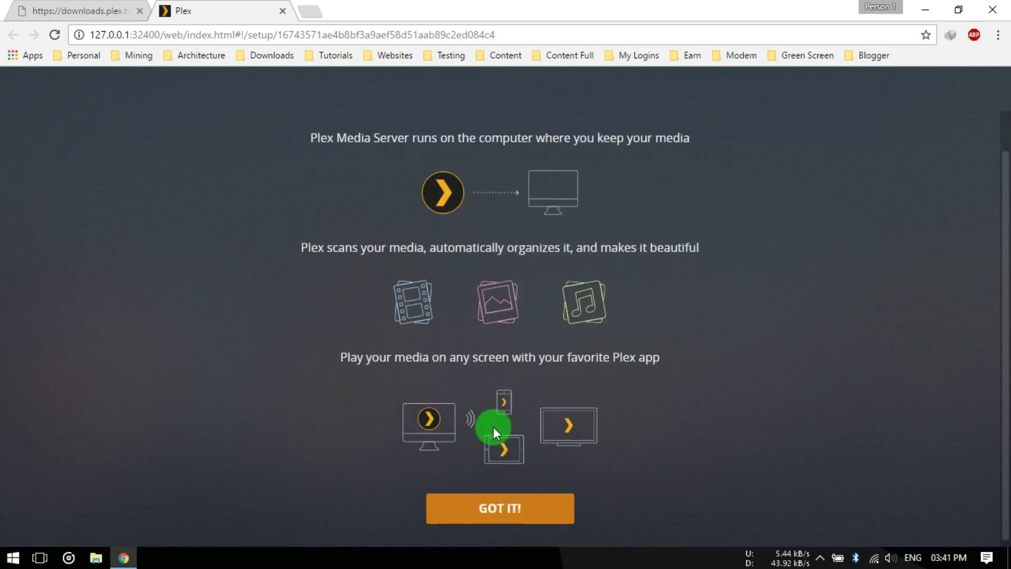
pyautogui.click(524, 501)
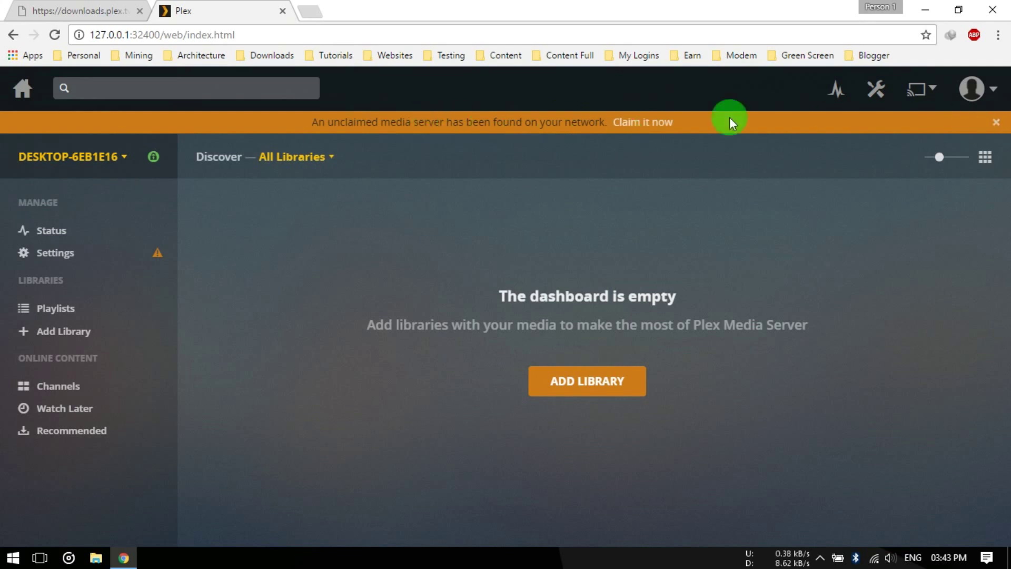
pyautogui.click(997, 124)
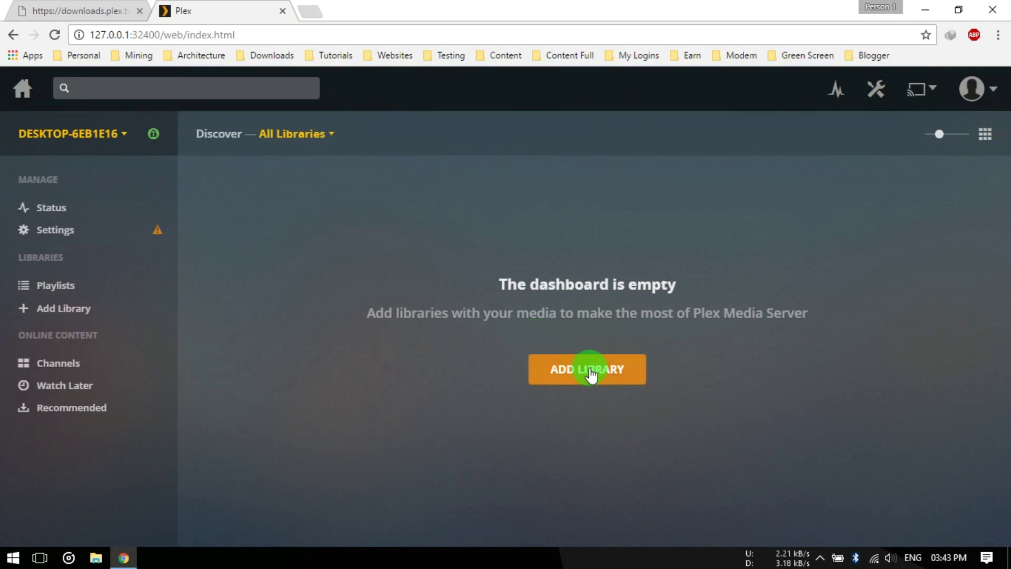
# In web player settings, set Remote Quality to Original and Multi-Channel Audio Boost to Small.
pyautogui.click(878, 91)
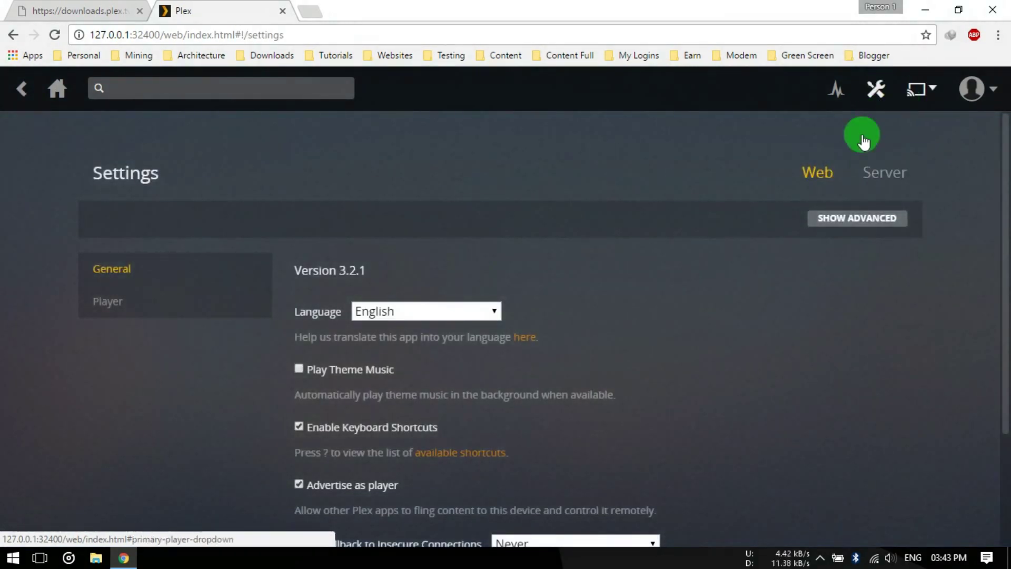
pyautogui.scroll(-1, 332, 217)
pyautogui.click(126, 224)
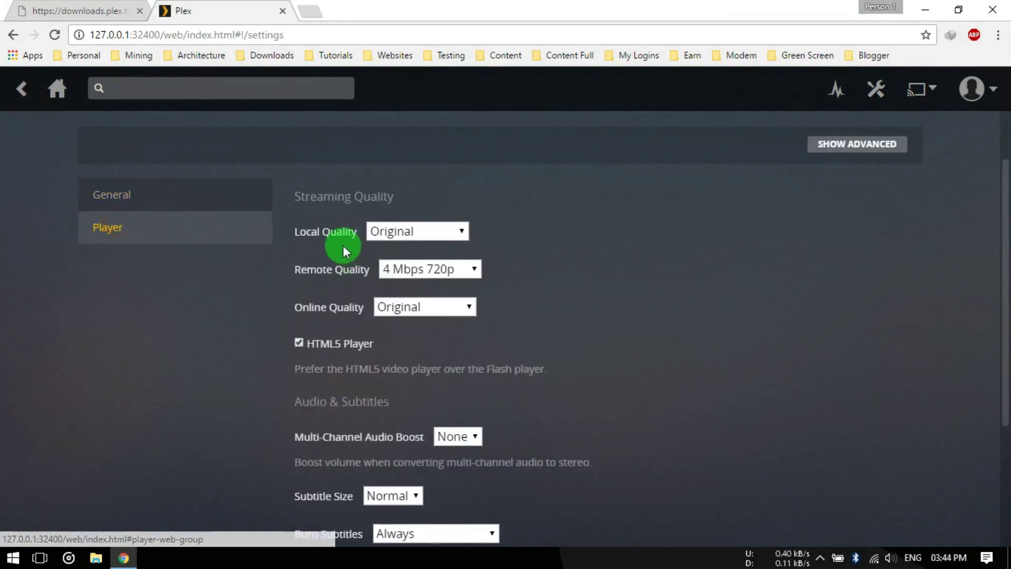
pyautogui.scroll(-1, 438, 245)
pyautogui.click(449, 196)
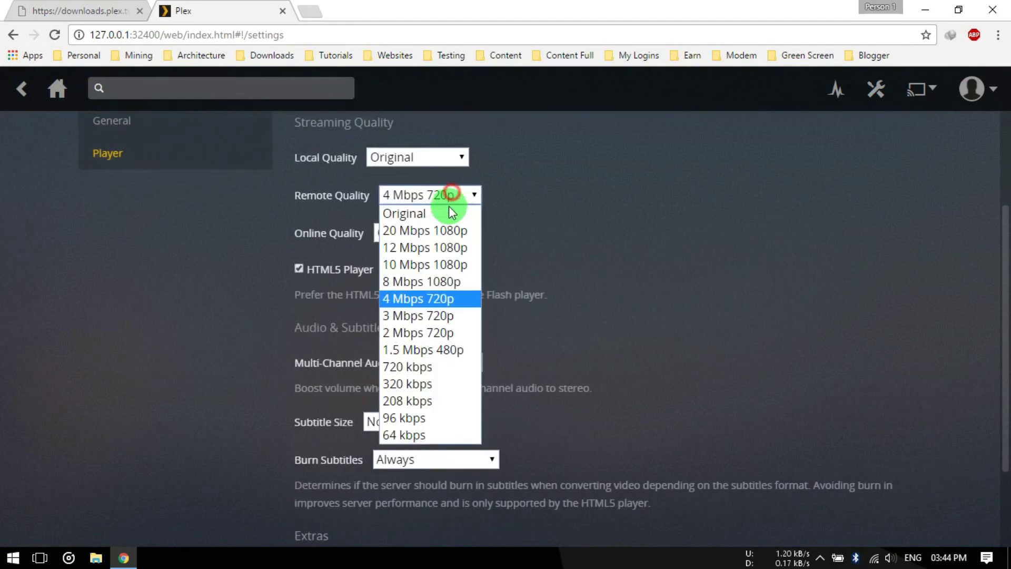
pyautogui.click(443, 209)
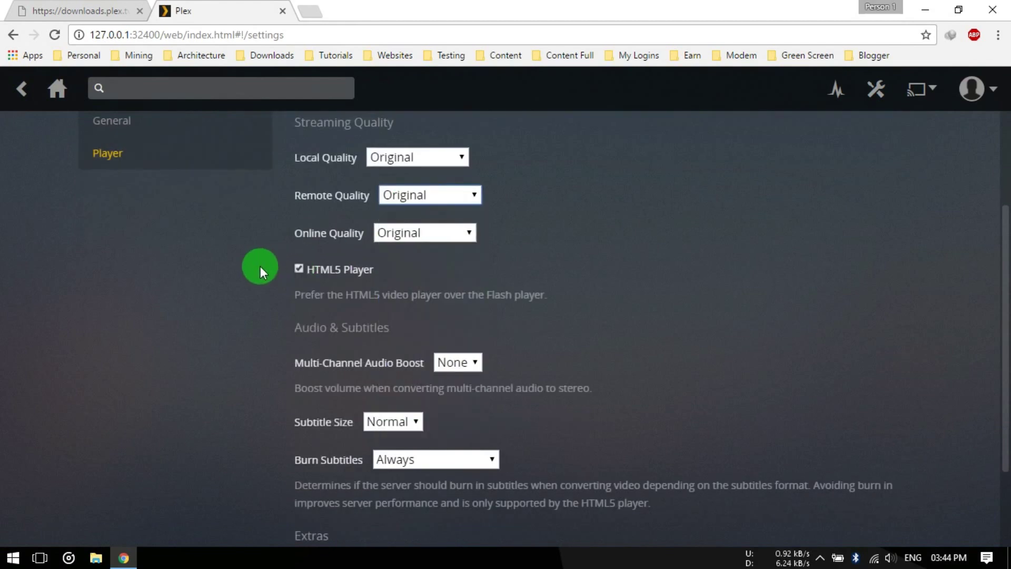
pyautogui.scroll(-1, 245, 268)
pyautogui.click(470, 293)
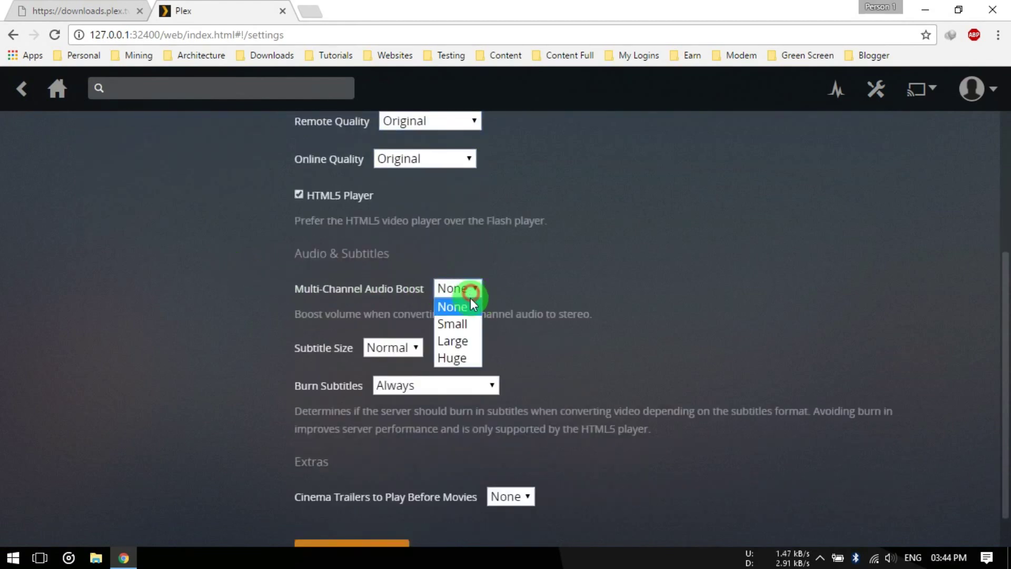
pyautogui.click(463, 323)
# Keep Normal subtitle size, burn subtitles only for image formats, and save the player settings.
pyautogui.scroll(-1, 363, 329)
pyautogui.click(398, 306)
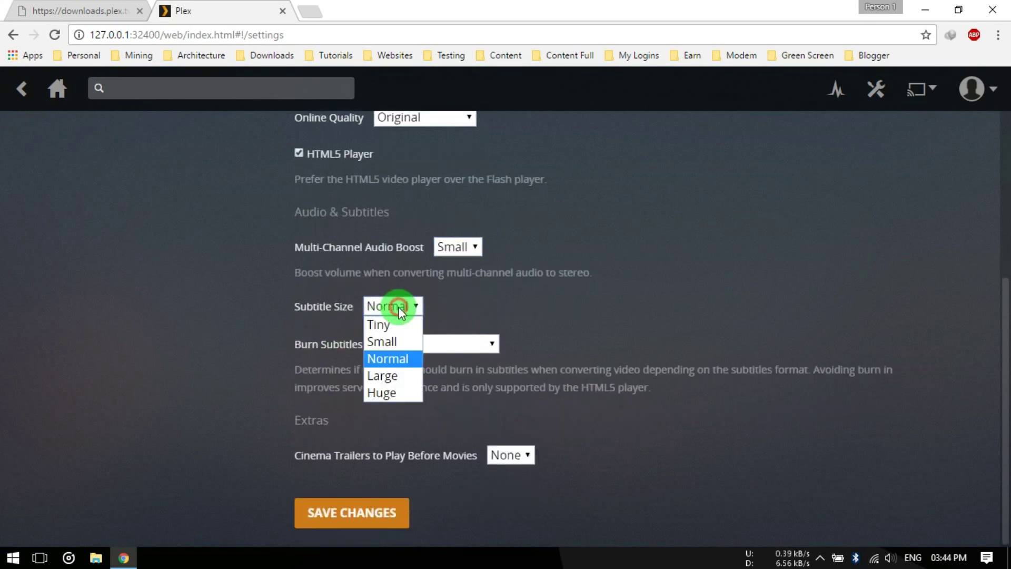
pyautogui.click(526, 298)
pyautogui.click(465, 343)
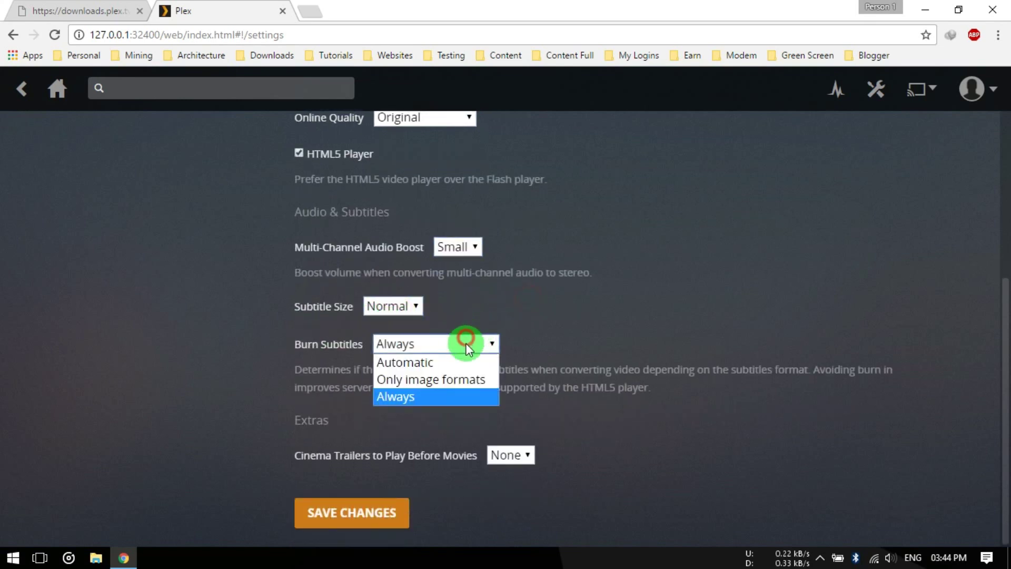
pyautogui.click(460, 380)
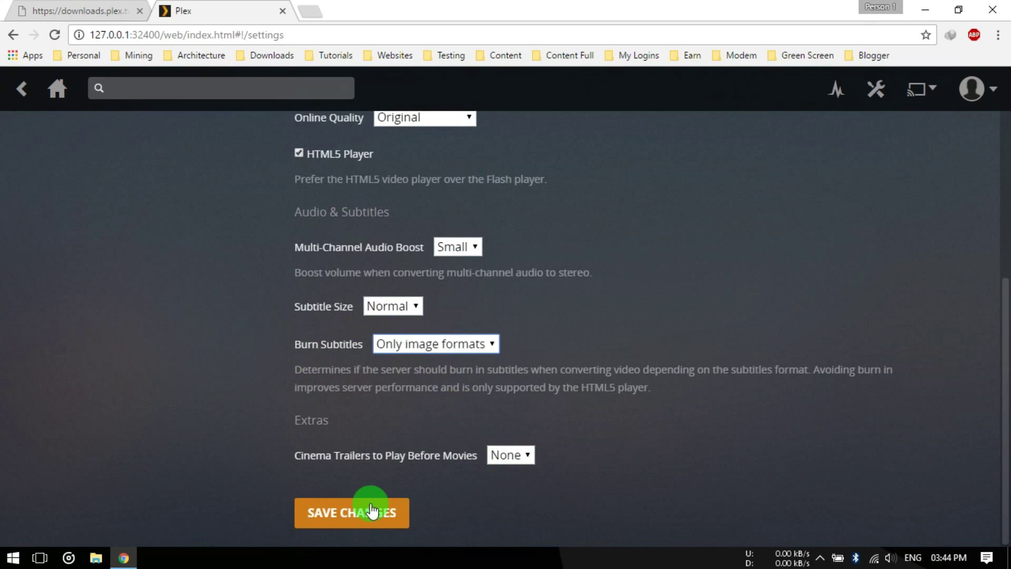
pyautogui.click(352, 517)
pyautogui.scroll(5, 257, 450)
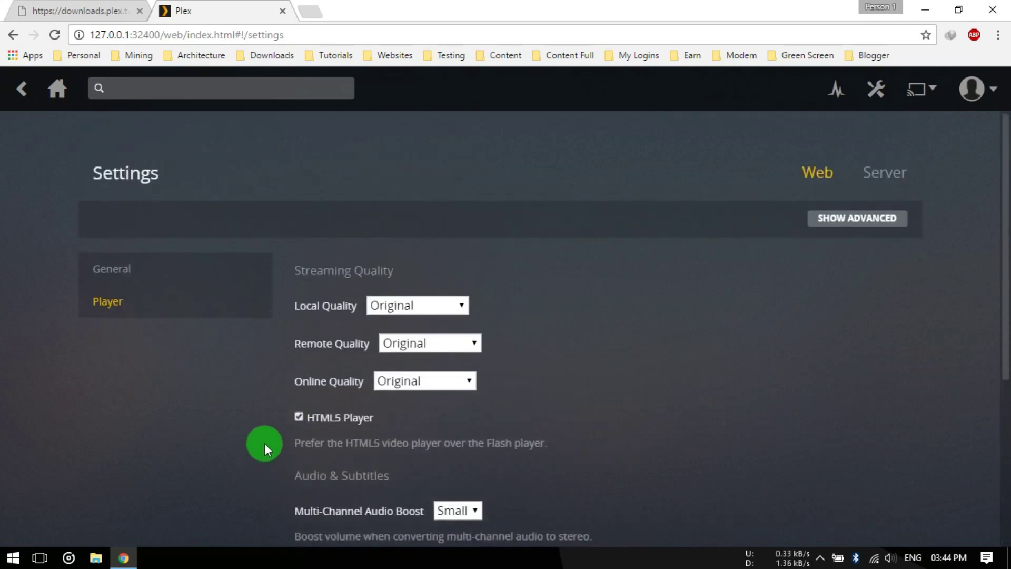
pyautogui.click(870, 172)
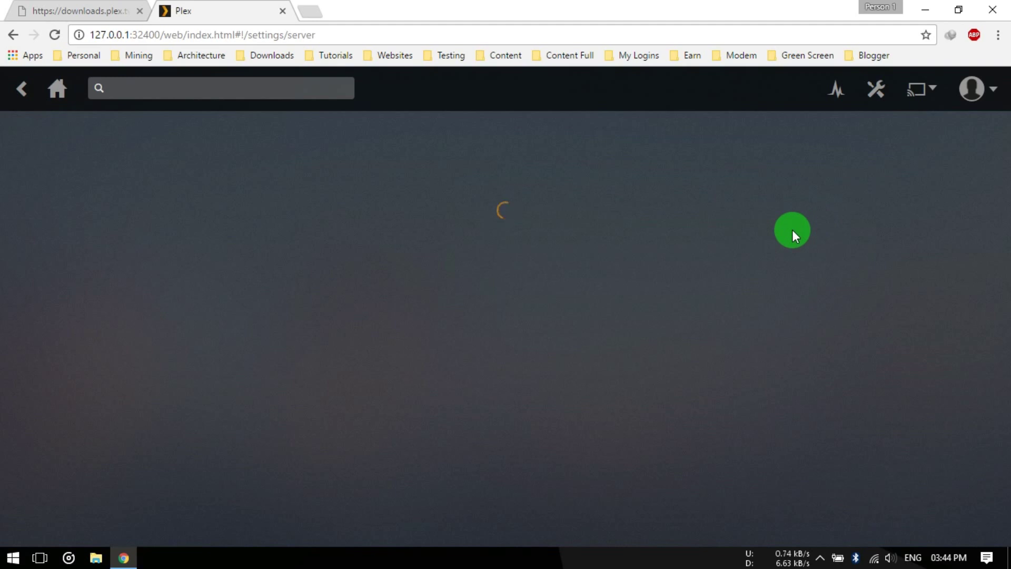
# Show advanced server settings and open Transcoder, leaving Transcoder quality at Automatic.
pyautogui.scroll(-2, 449, 248)
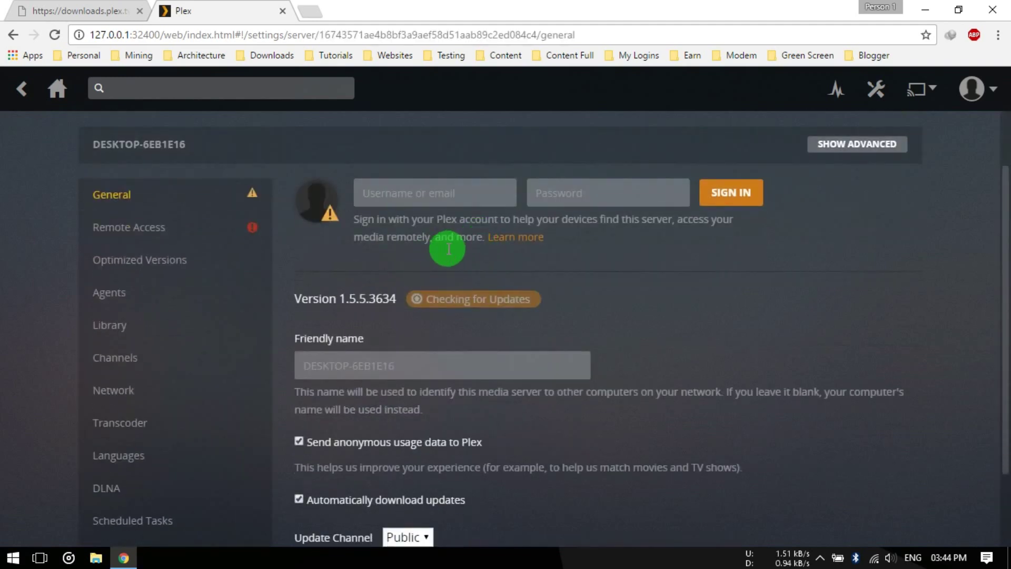
pyautogui.click(876, 143)
pyautogui.scroll(-2, 405, 258)
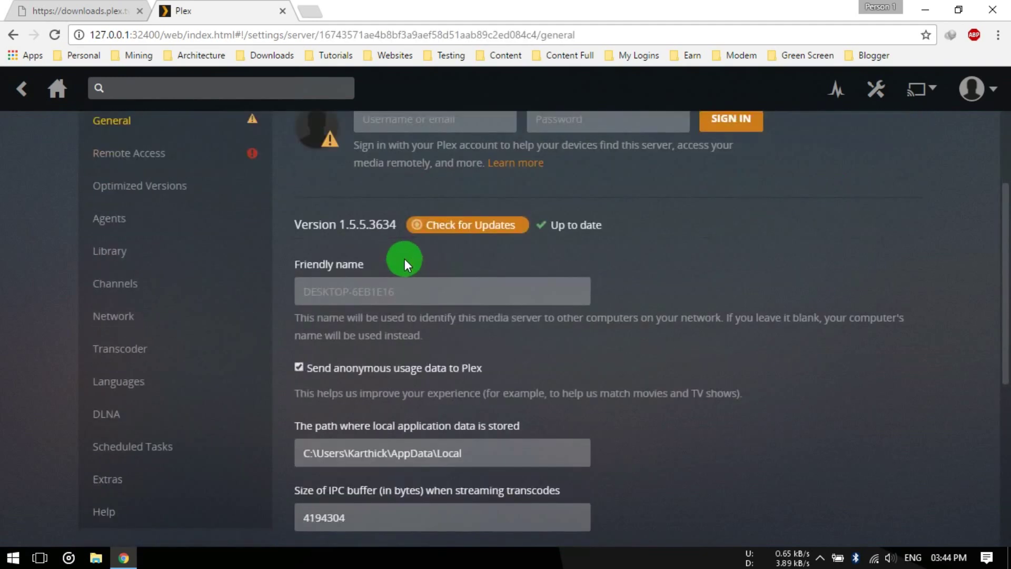
pyautogui.click(118, 348)
pyautogui.scroll(3, 605, 269)
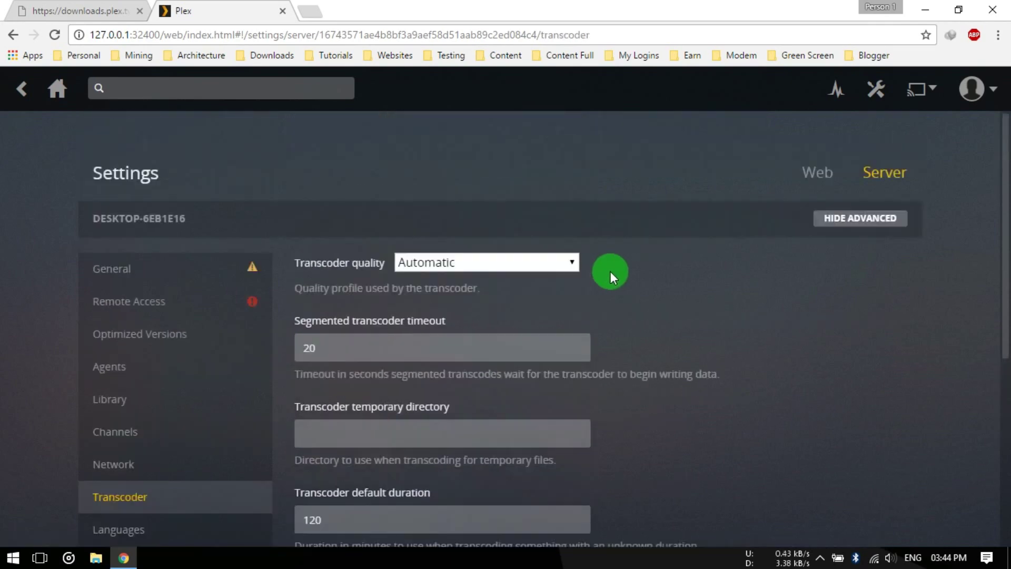
pyautogui.click(510, 260)
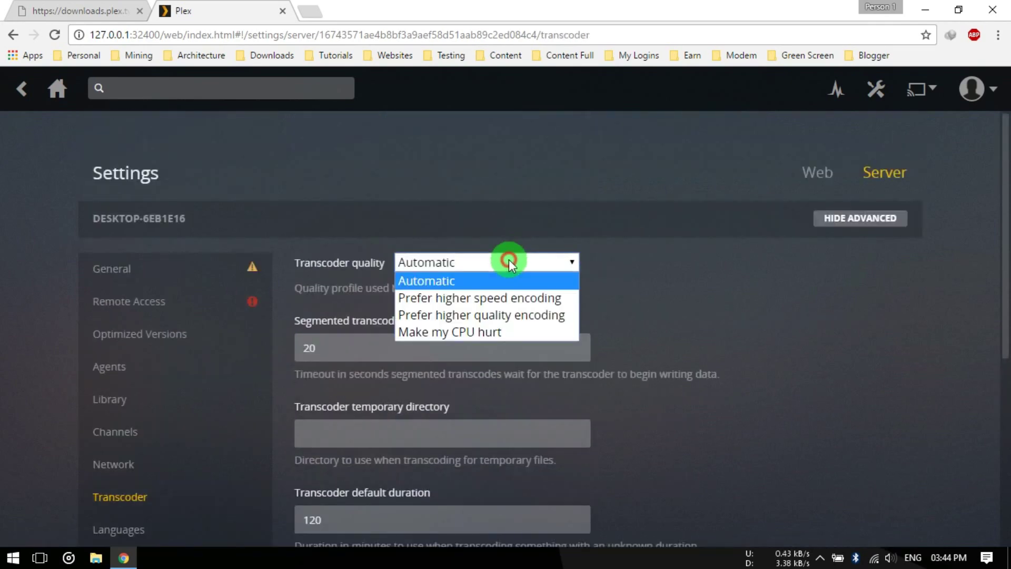
pyautogui.click(462, 280)
pyautogui.scroll(-5, 606, 286)
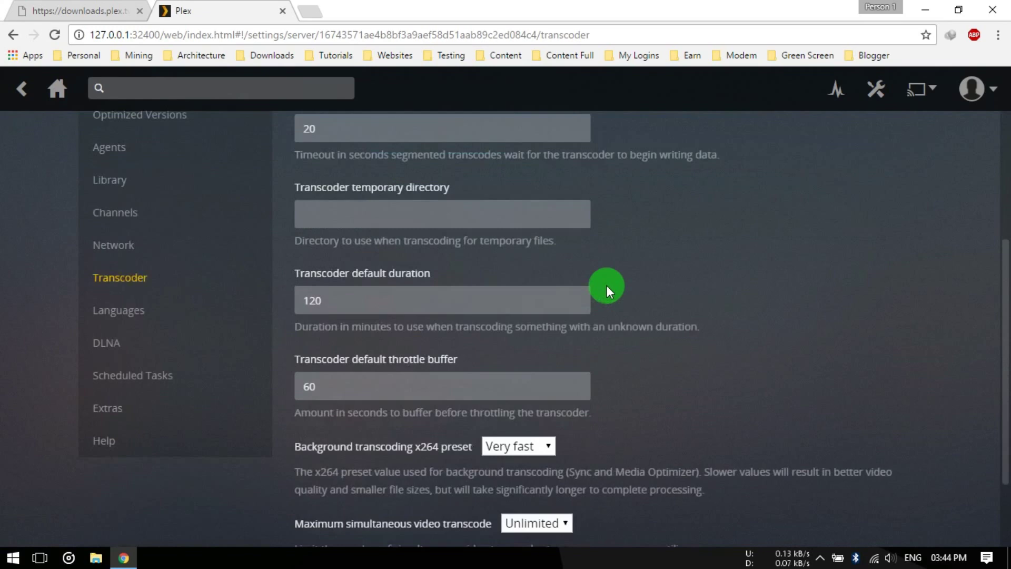
pyautogui.scroll(3, 607, 286)
pyautogui.scroll(2, 526, 197)
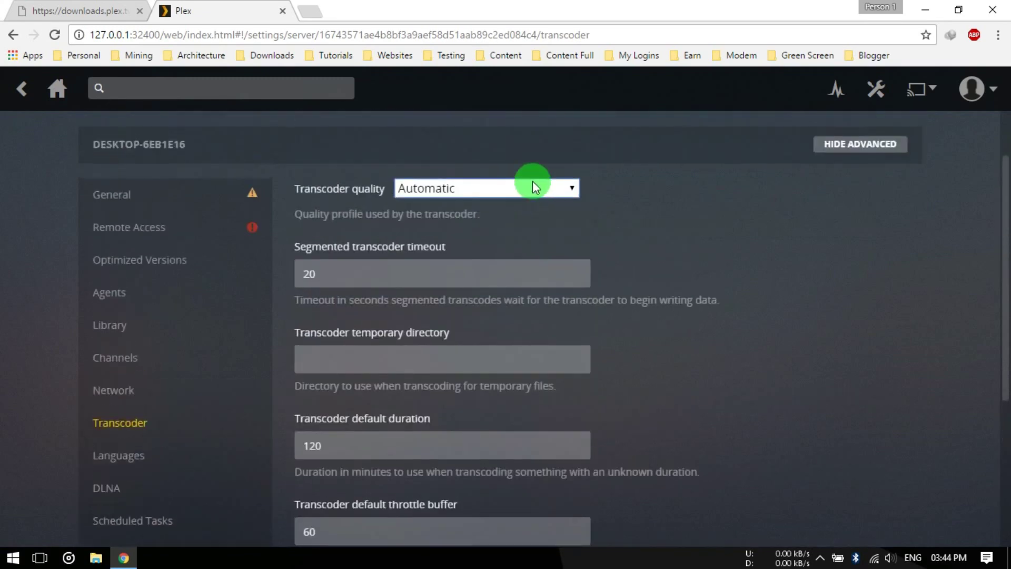
pyautogui.click(532, 183)
pyautogui.click(497, 207)
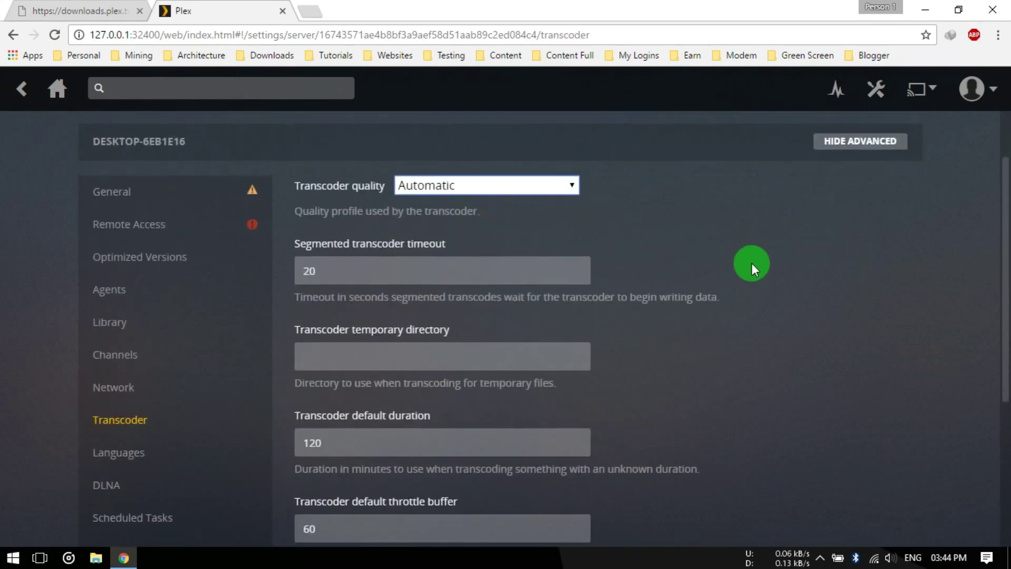
pyautogui.scroll(-4, 605, 289)
# Set the background x264 preset to Ultra fast, keep Unlimited simultaneous transcodes, and save.
pyautogui.click(543, 341)
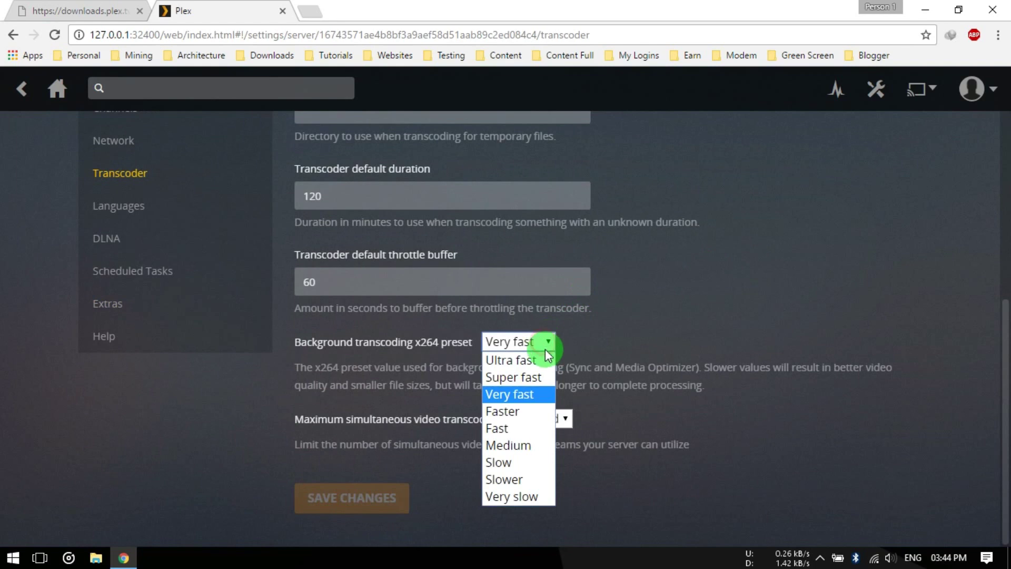
pyautogui.click(521, 362)
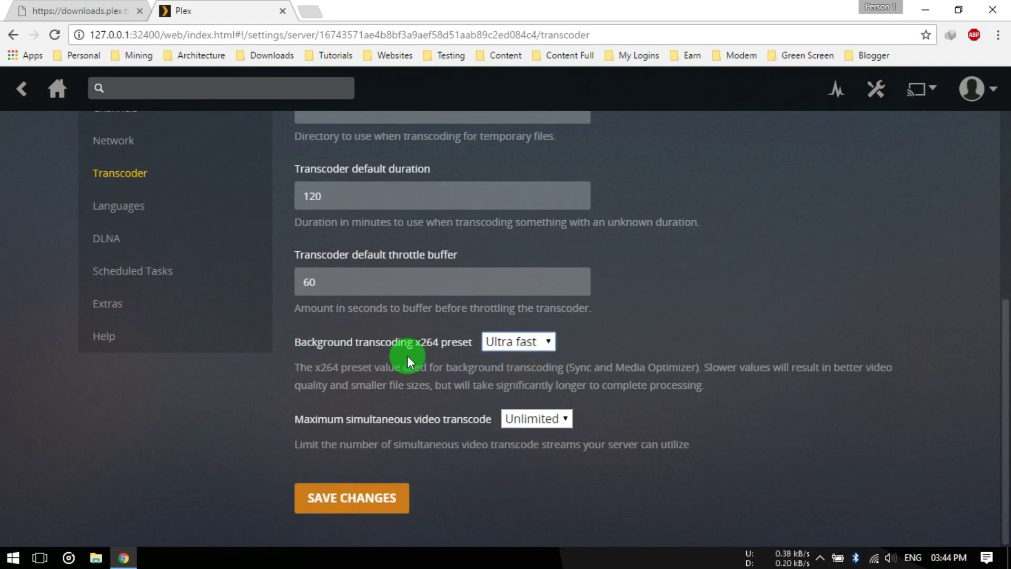
pyautogui.click(544, 422)
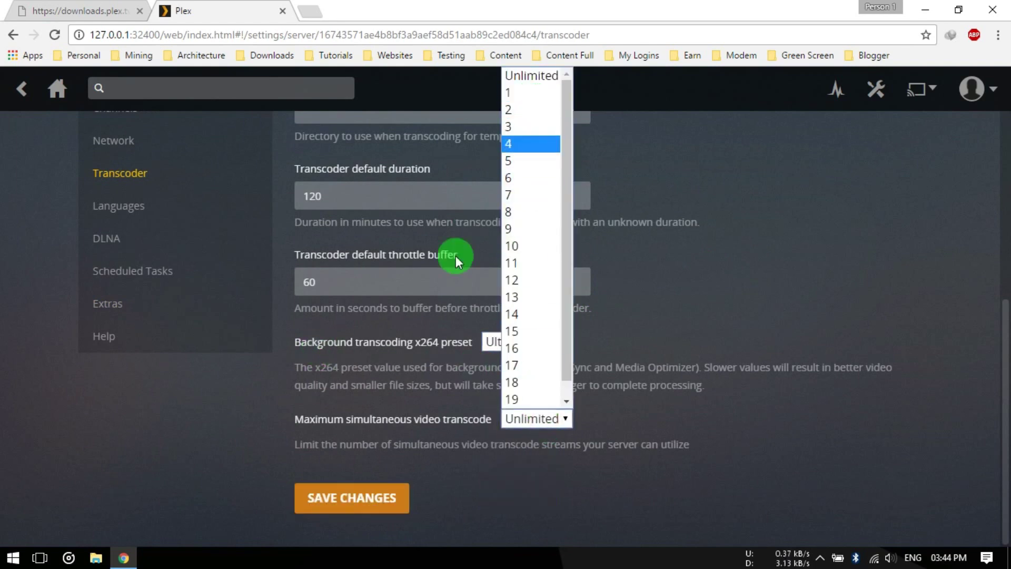
pyautogui.click(528, 76)
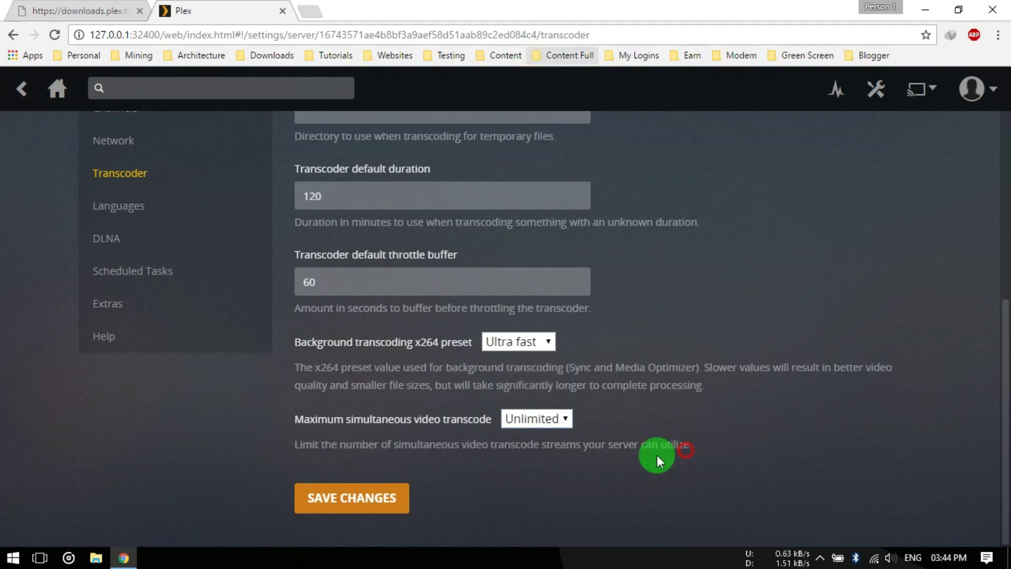
pyautogui.click(350, 499)
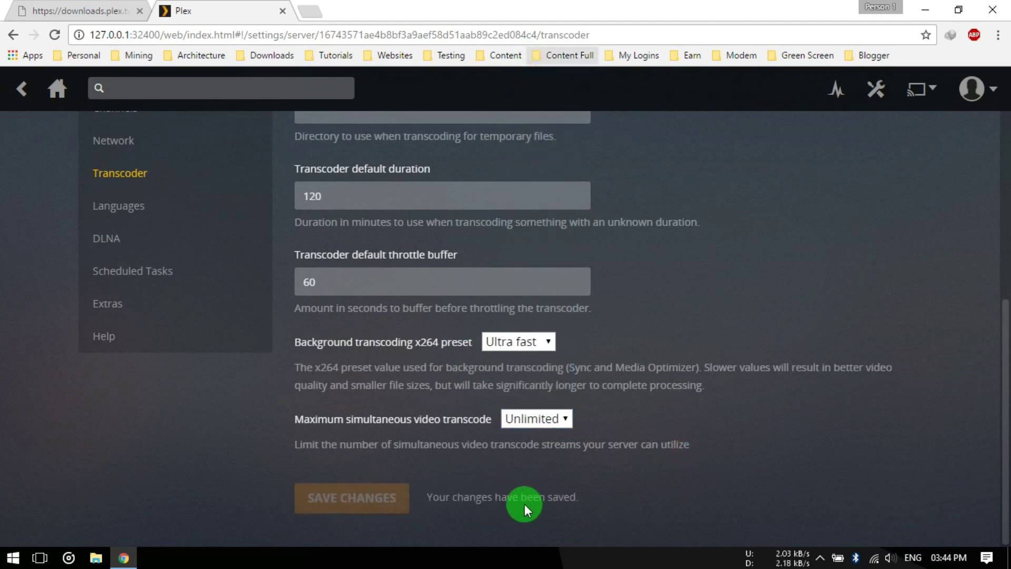
pyautogui.scroll(6, 670, 496)
# From the home screen, add a Movies library with Downloads > Video as its media folder.
pyautogui.click(57, 88)
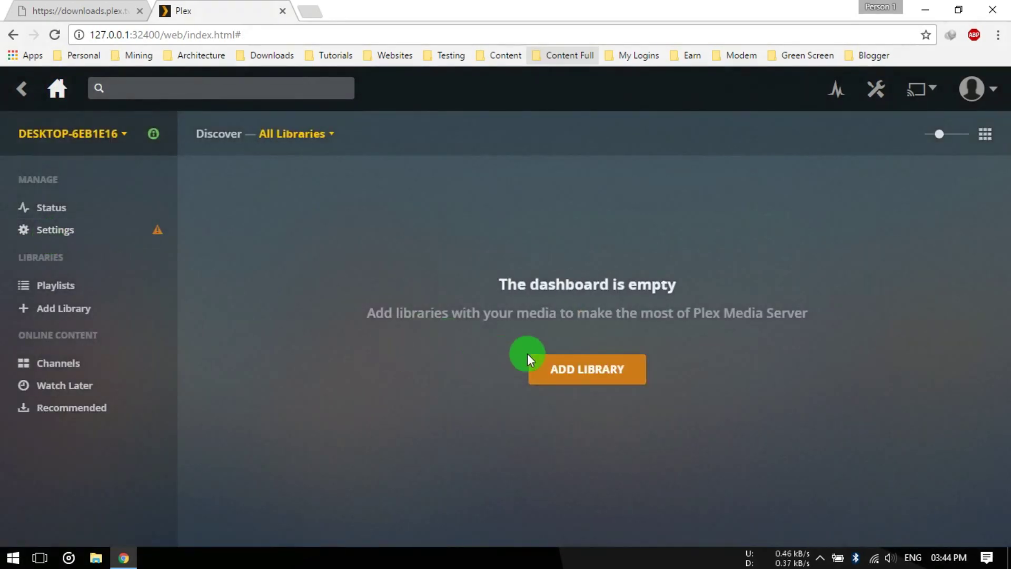
pyautogui.click(563, 372)
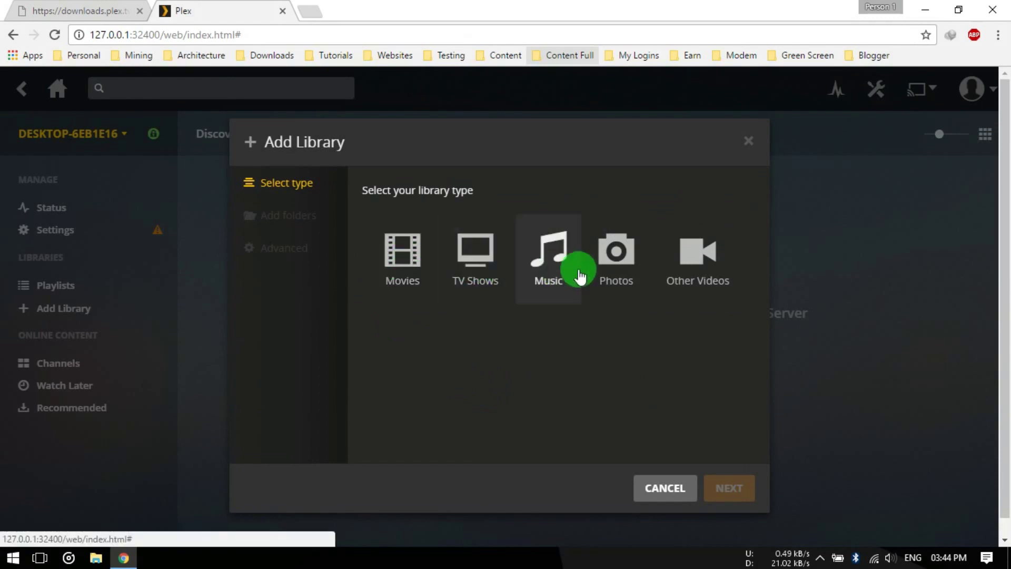
pyautogui.click(401, 263)
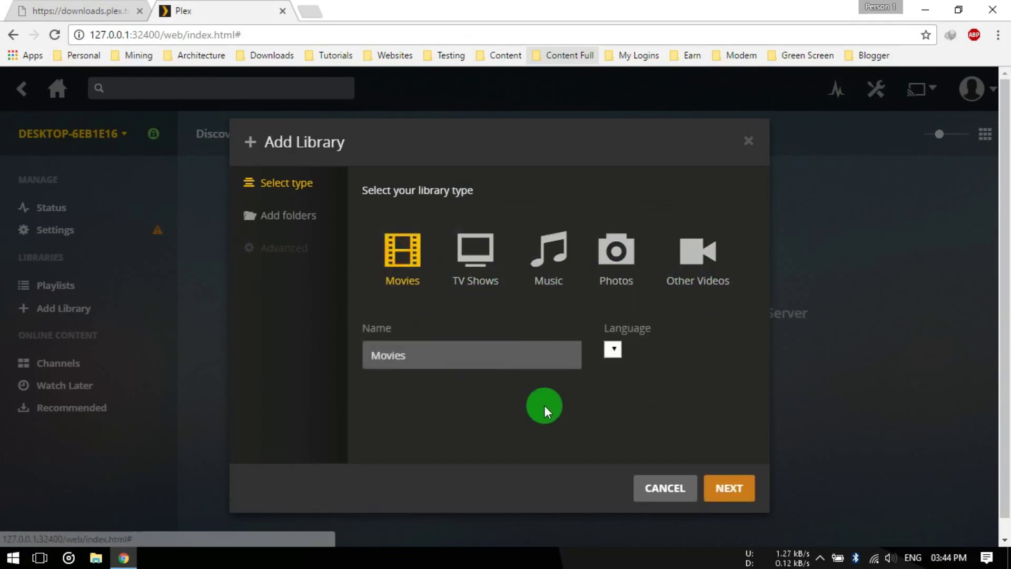
pyautogui.click(727, 494)
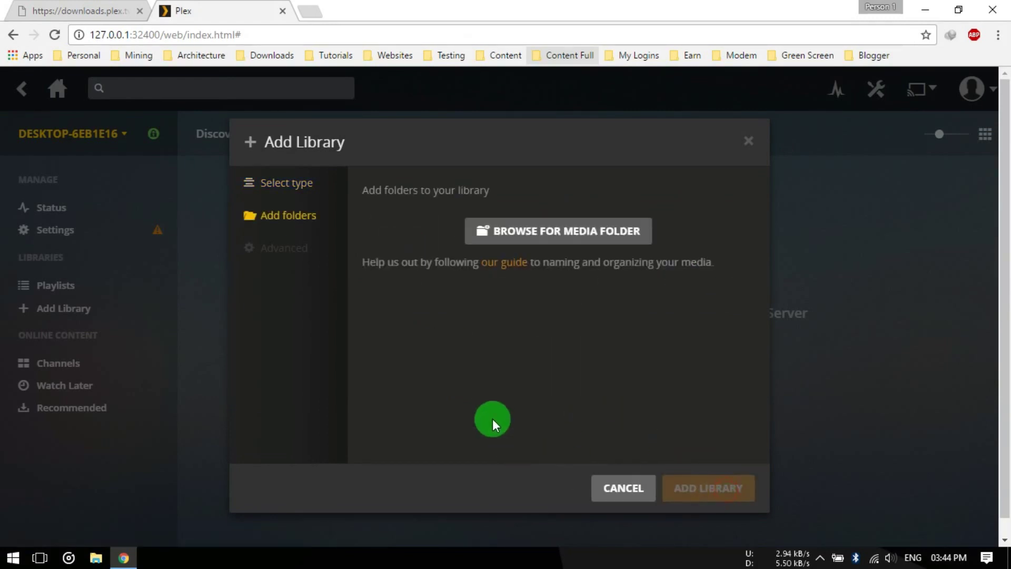
pyautogui.click(579, 228)
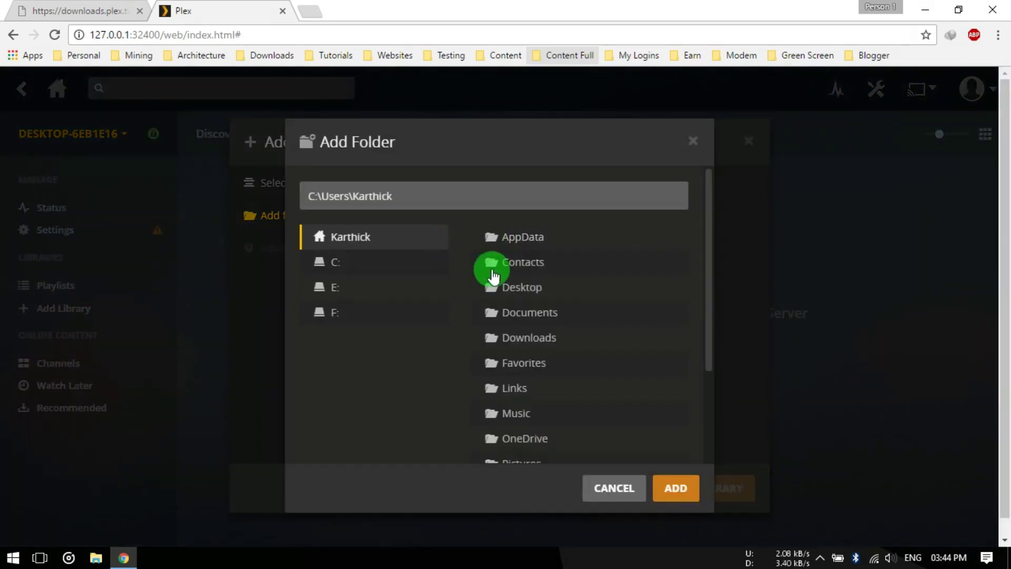
pyautogui.scroll(-3, 582, 327)
pyautogui.click(524, 249)
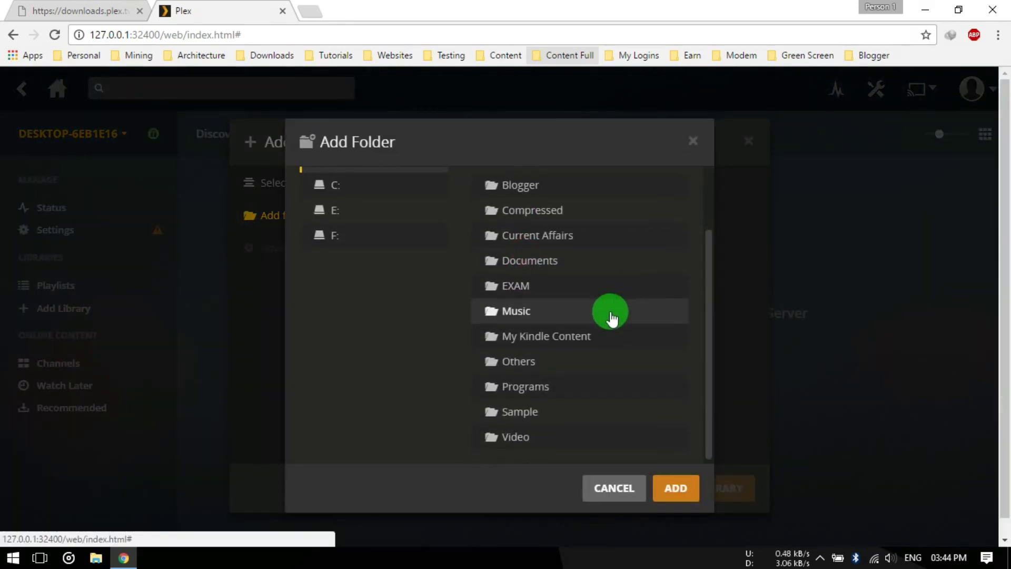
pyautogui.click(515, 416)
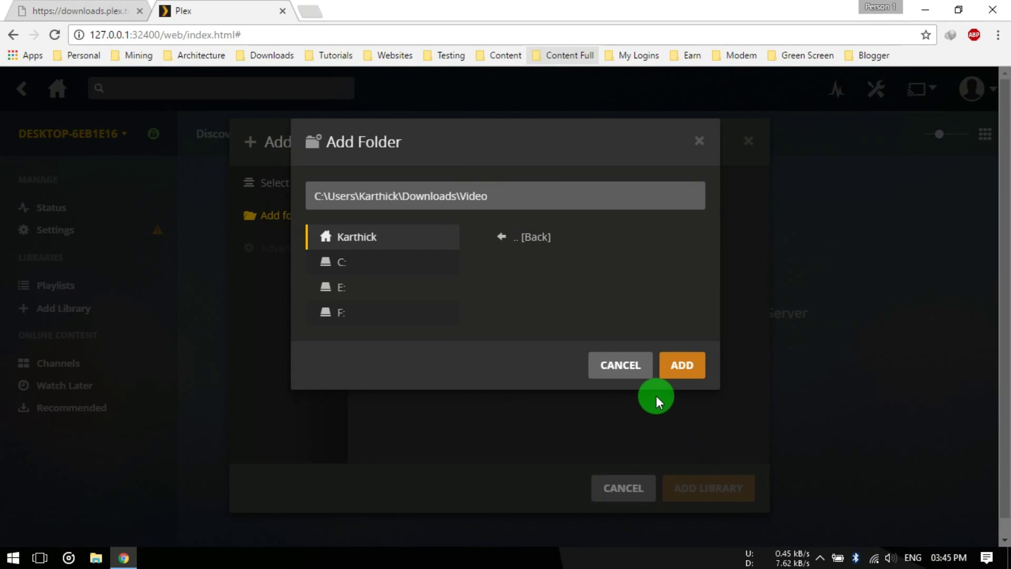
pyautogui.click(682, 367)
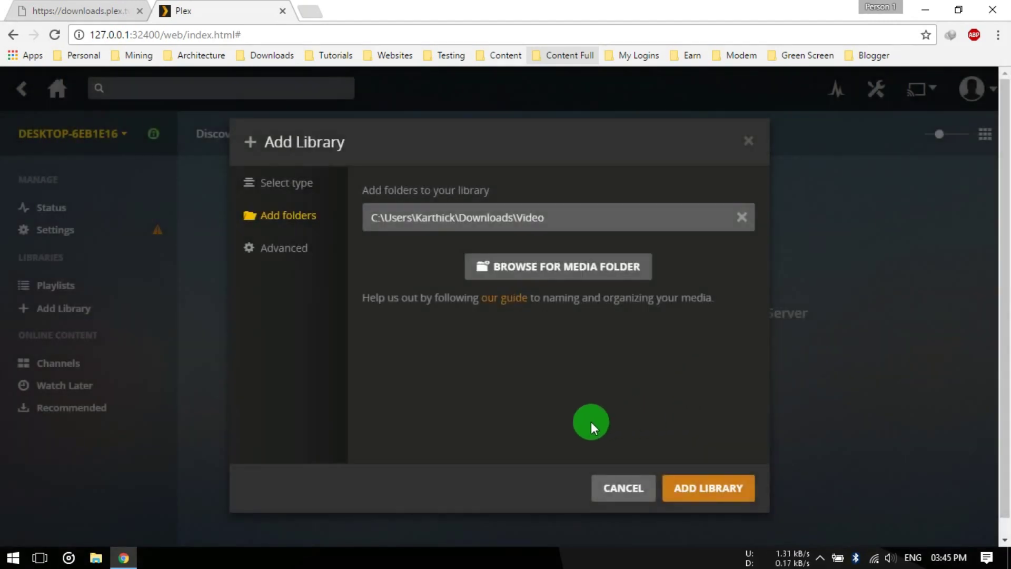
pyautogui.click(720, 491)
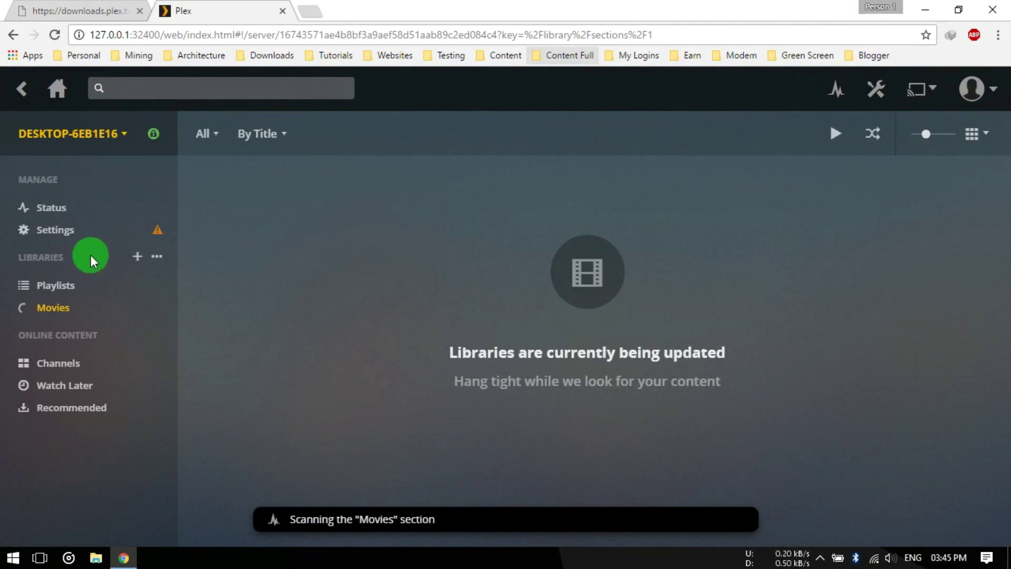
# Open the Movies library and play the Assassin's Creed poster.
pyautogui.click(57, 309)
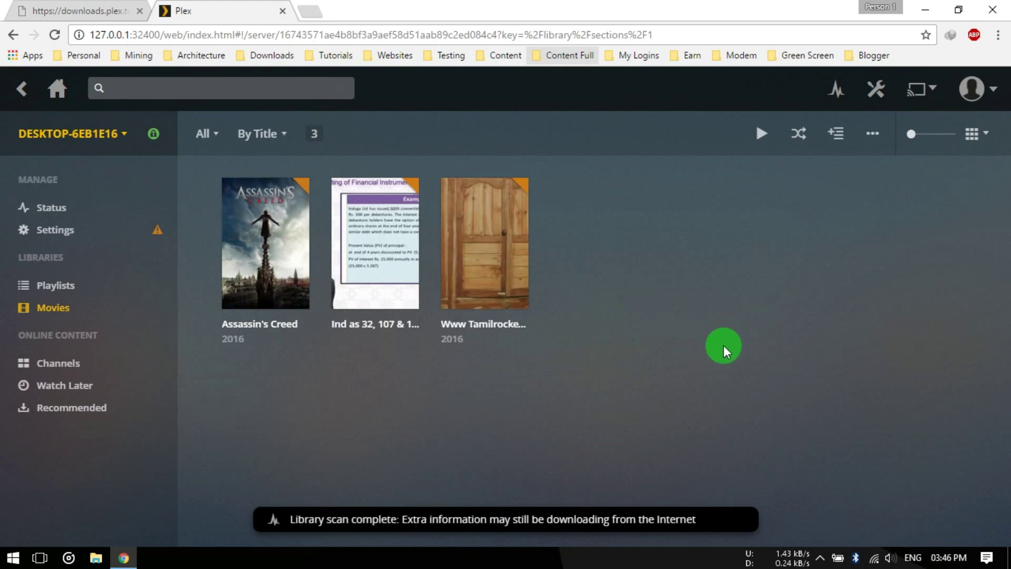
pyautogui.click(269, 252)
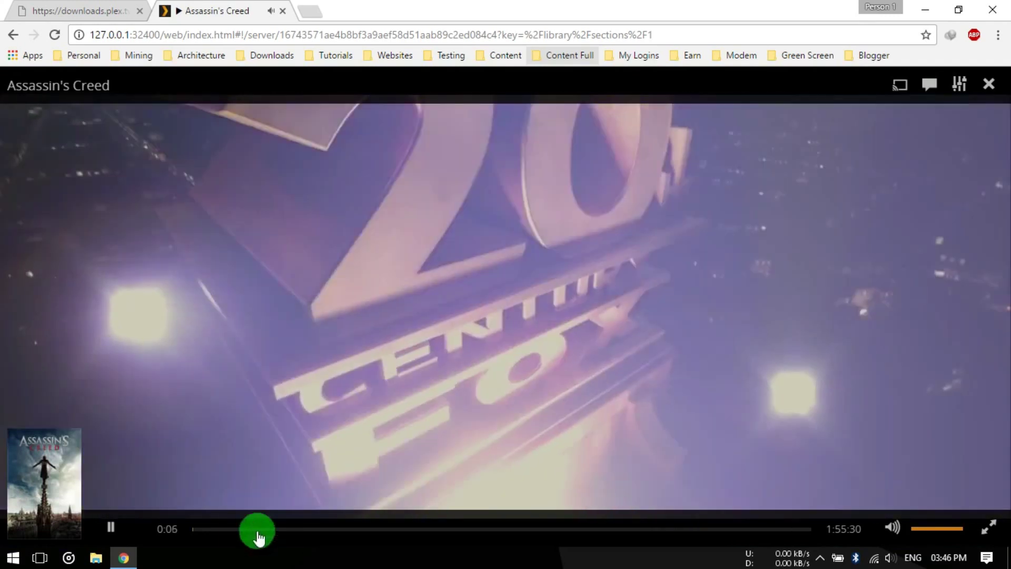
# Seek Assassin's Creed to about 11:58 on the progress bar.
pyautogui.click(256, 530)
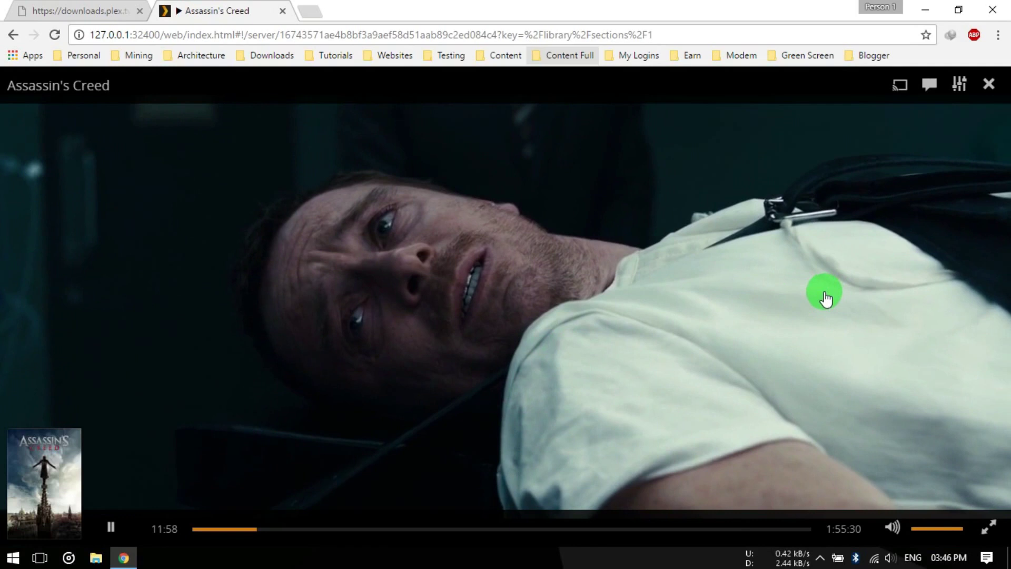
# Close the movie player and load 192.168.0.102:32400/web in maximized Chrome on the other PC.
pyautogui.click(986, 87)
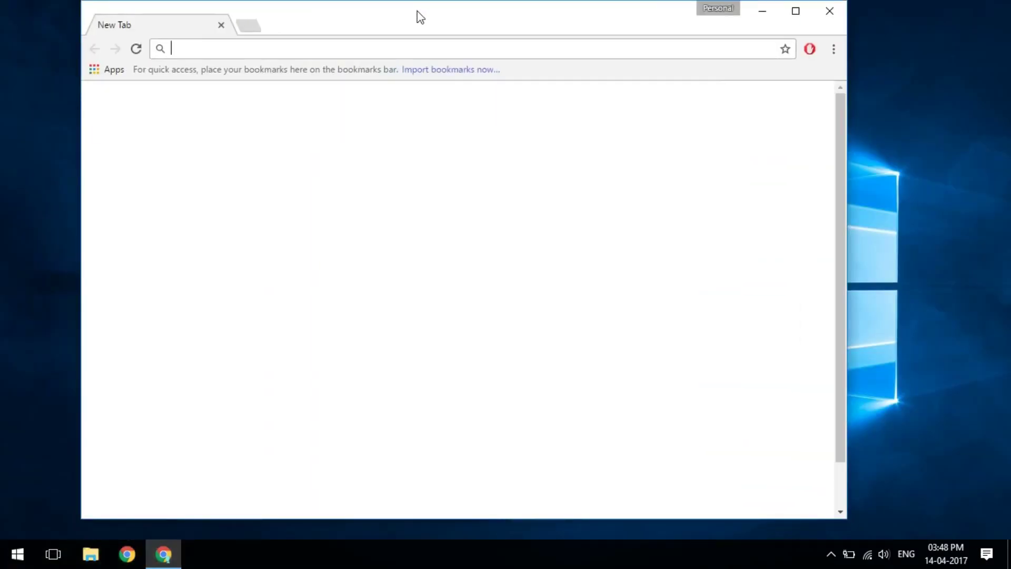
pyautogui.doubleClick(438, 20)
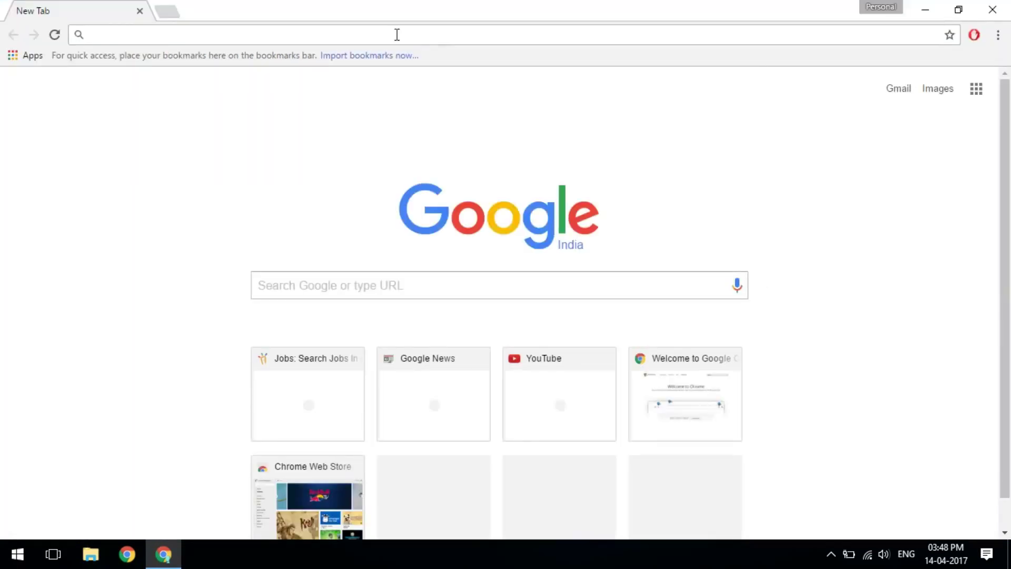
pyautogui.write('192')
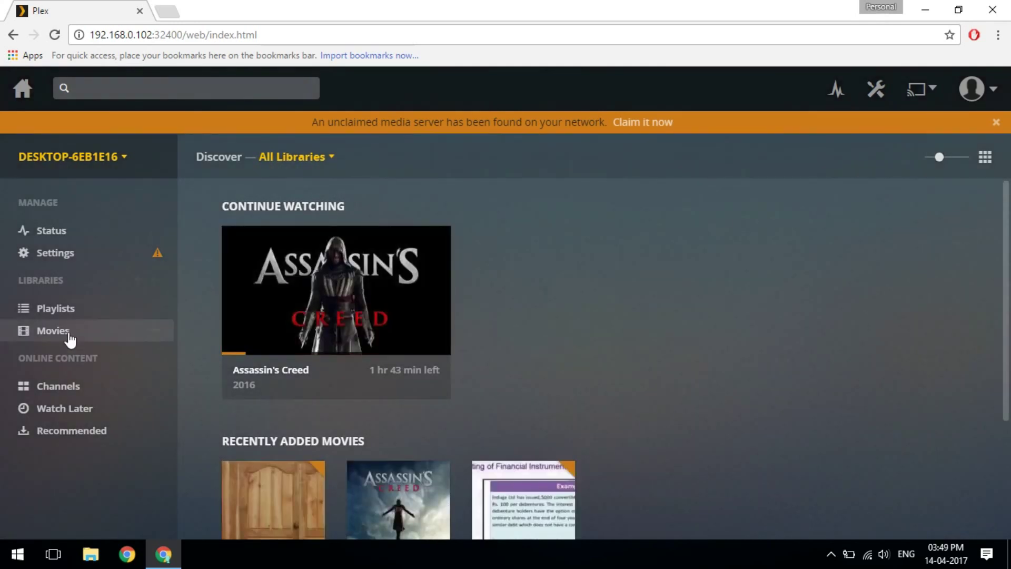
# From the Movies library, play Assassin's Creed and resume it at 11:59.
pyautogui.click(69, 332)
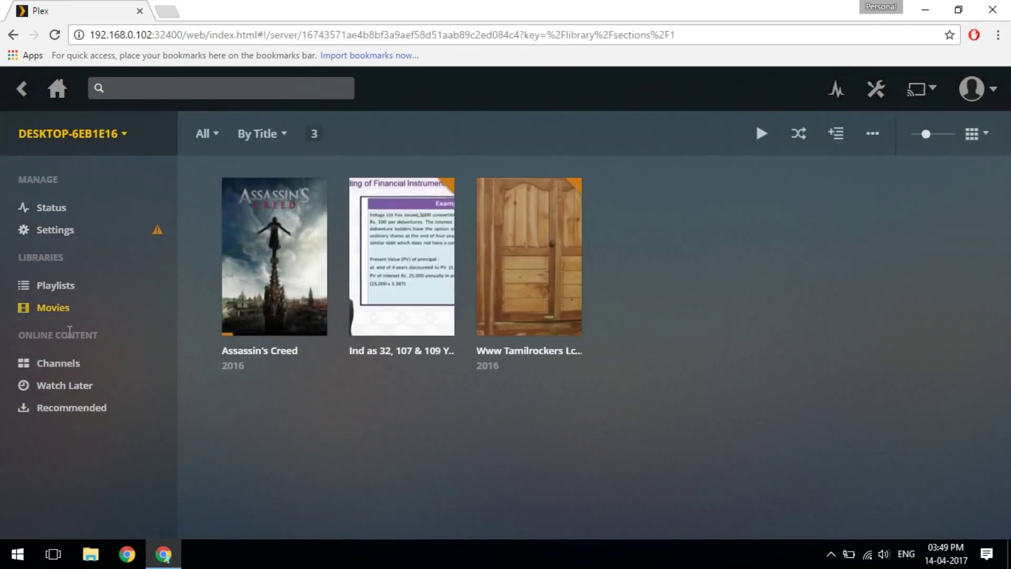
pyautogui.click(279, 257)
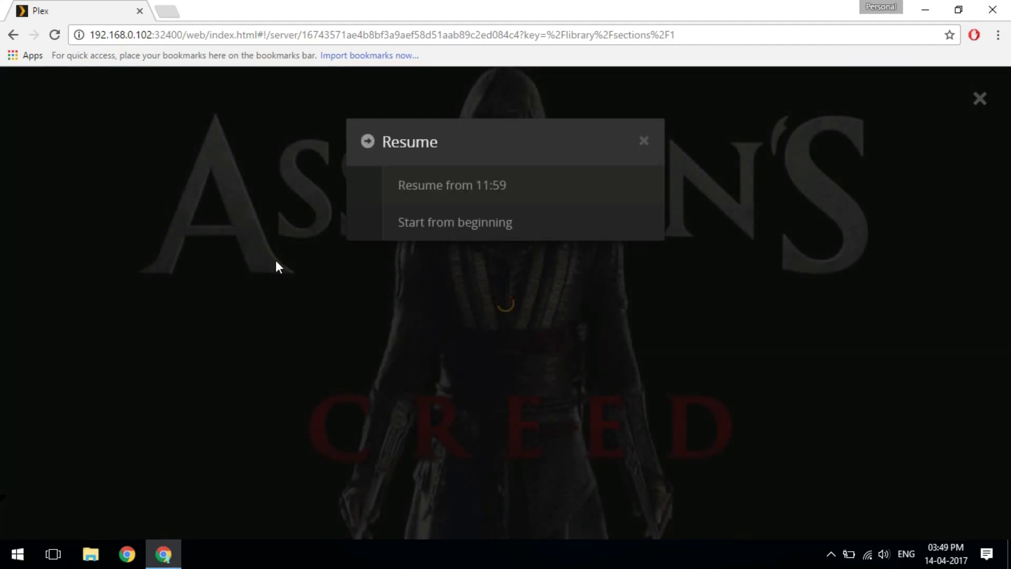
pyautogui.click(451, 194)
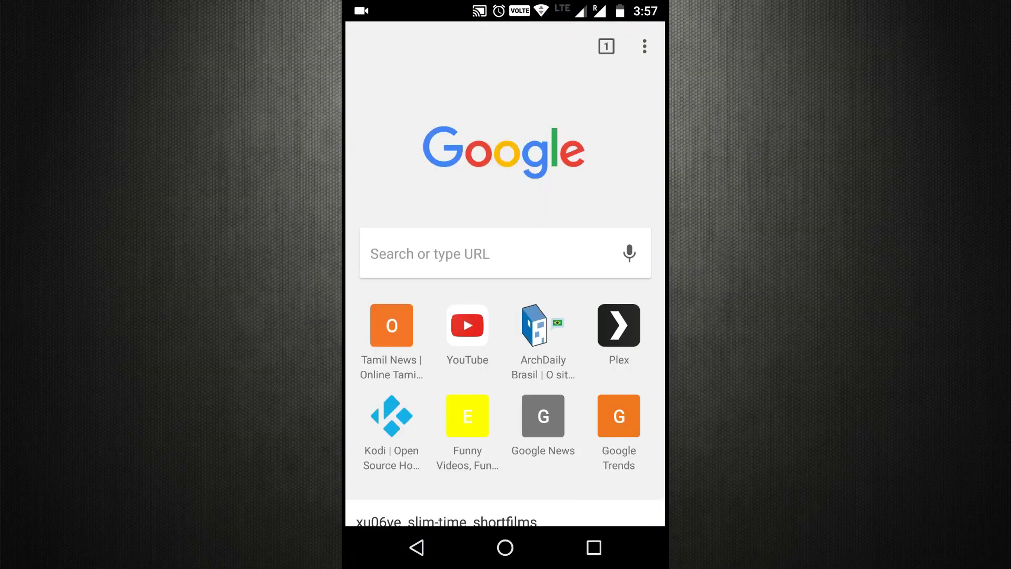
# Paste the server address in phone Chrome, then resume Assassin's Creed from Continue Watching at 12:11.
pyautogui.click(518, 250)
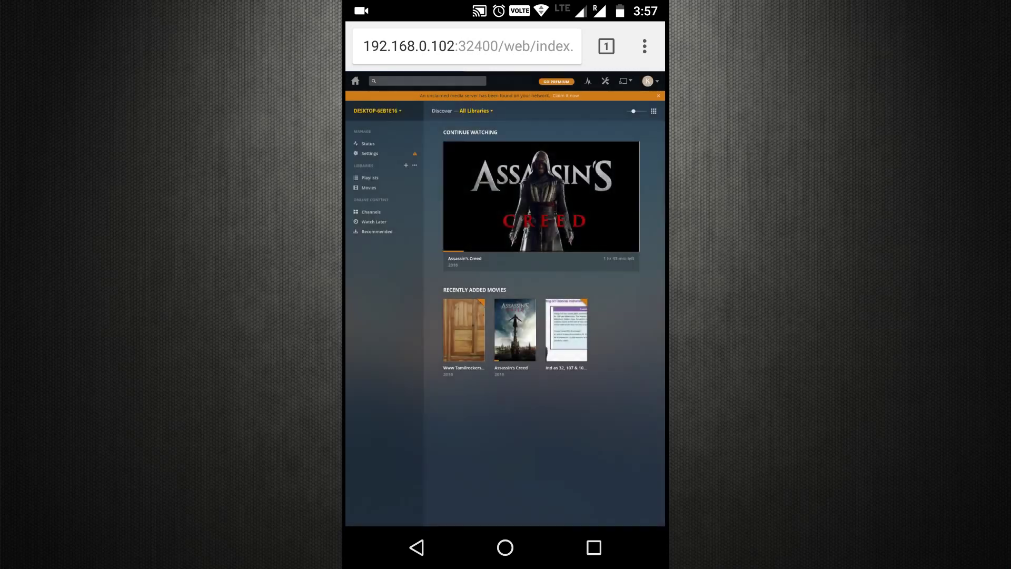
pyautogui.click(540, 196)
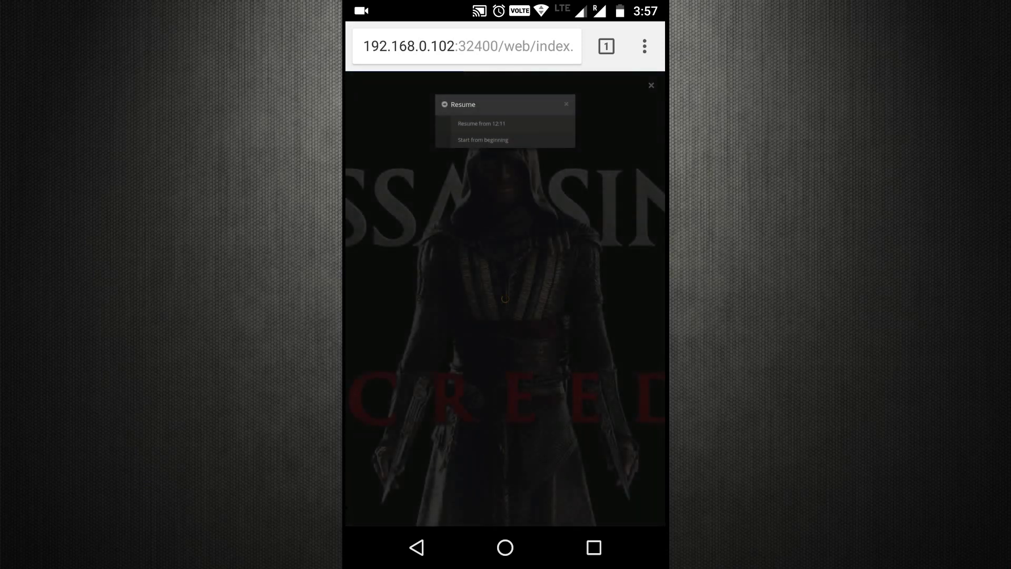
pyautogui.click(481, 123)
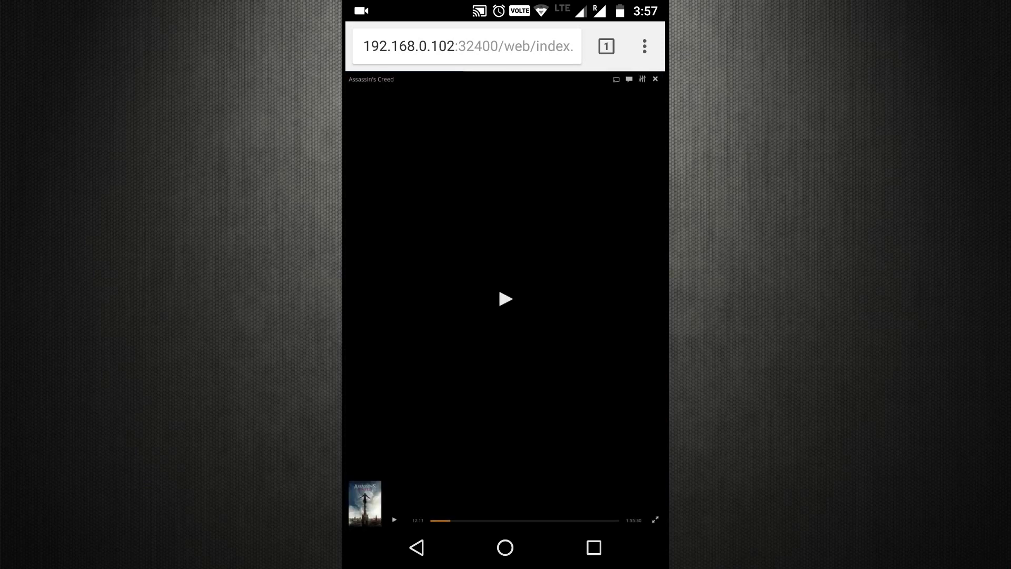